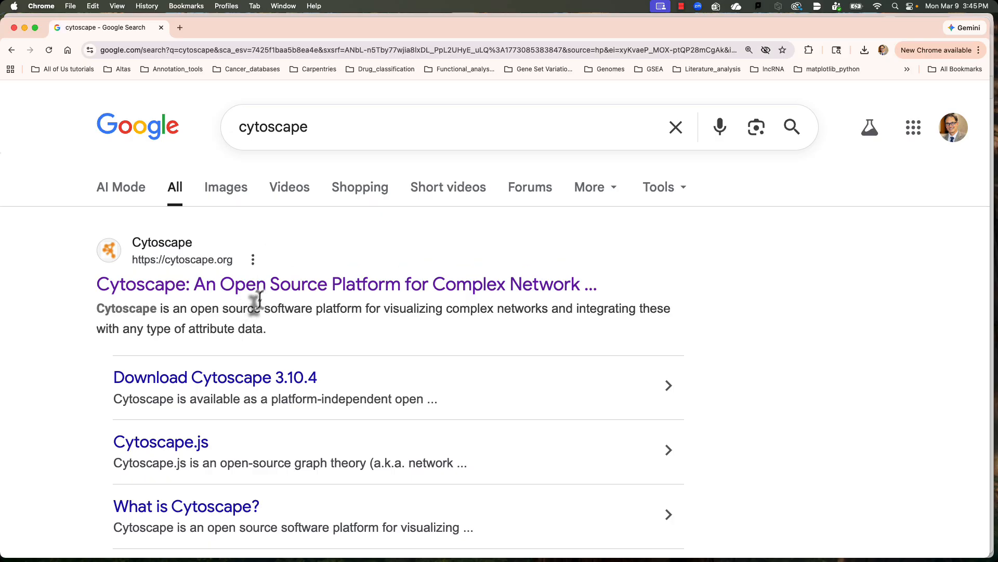
Step: Open the Cytoscape website from the search results, and switch to the Cytoscape desktop application
{"action": "left_click", "coordinate": [263, 286]}
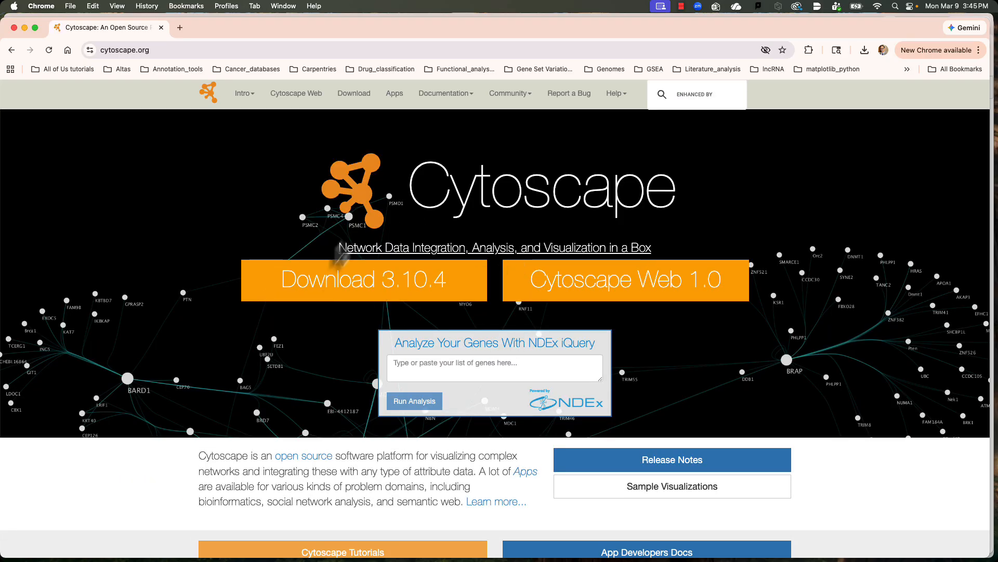
{"action": "left_click", "coordinate": [329, 546]}
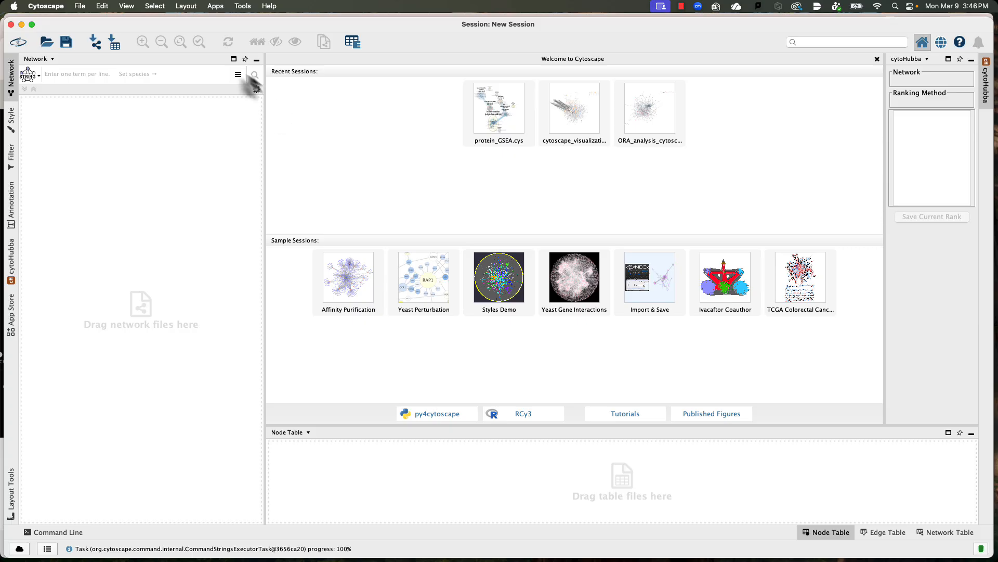
Step: Search the Cytoscape App Store for "string" and open the stringApp page
{"action": "left_click", "coordinate": [213, 8]}
{"action": "mouse_move", "coordinate": [216, 20]}
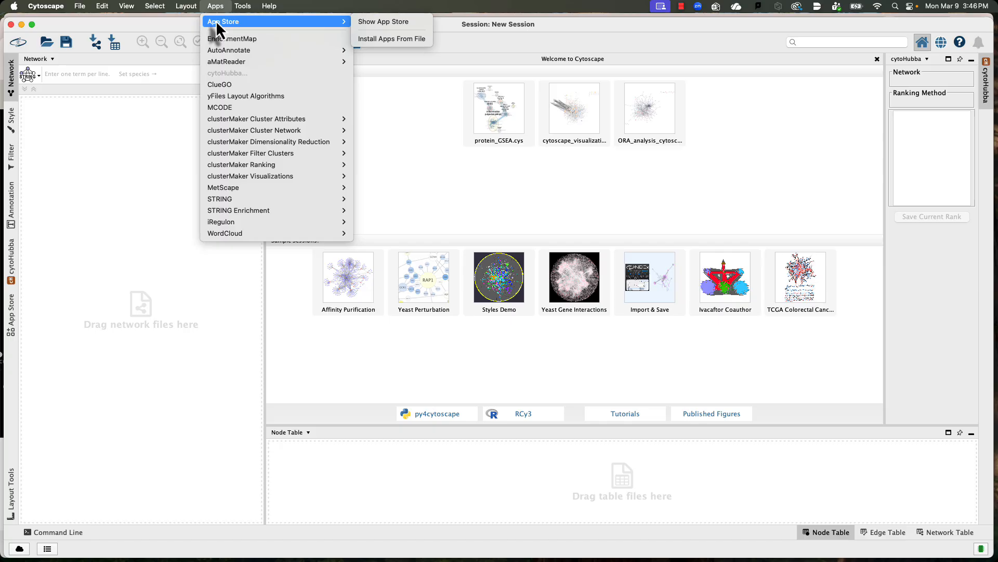
{"action": "left_click", "coordinate": [372, 23]}
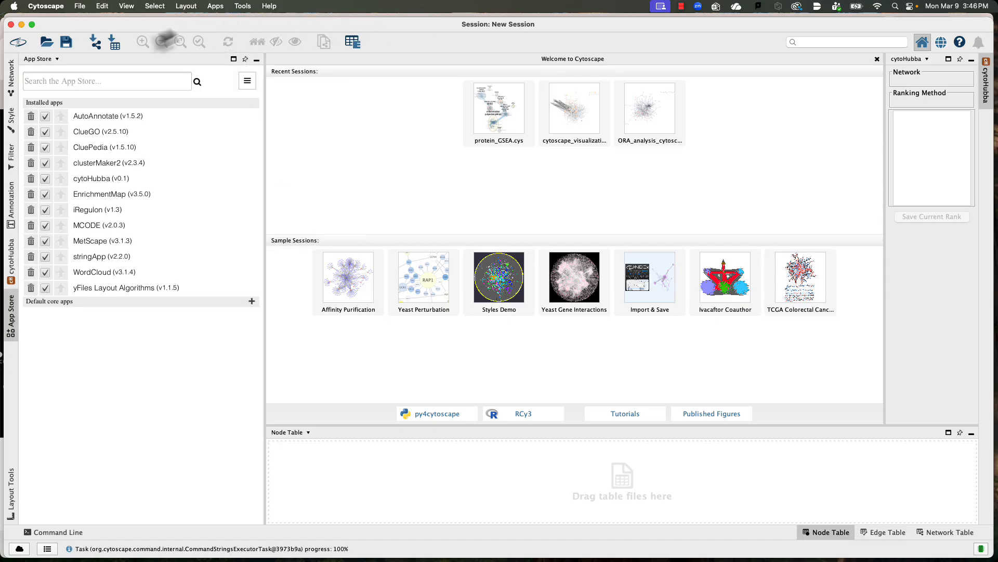
{"action": "left_click", "coordinate": [112, 83]}
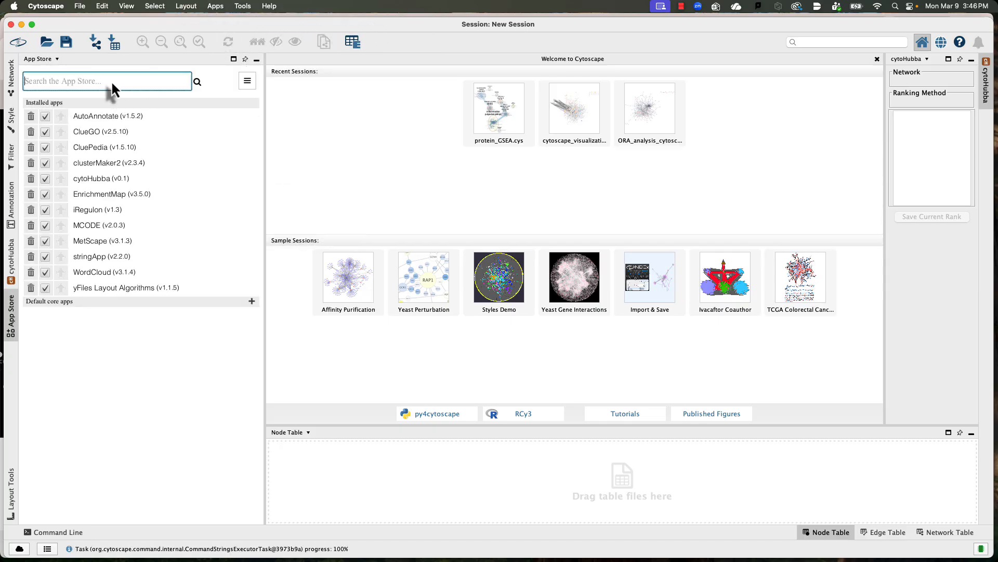
{"action": "type", "text": "string"}
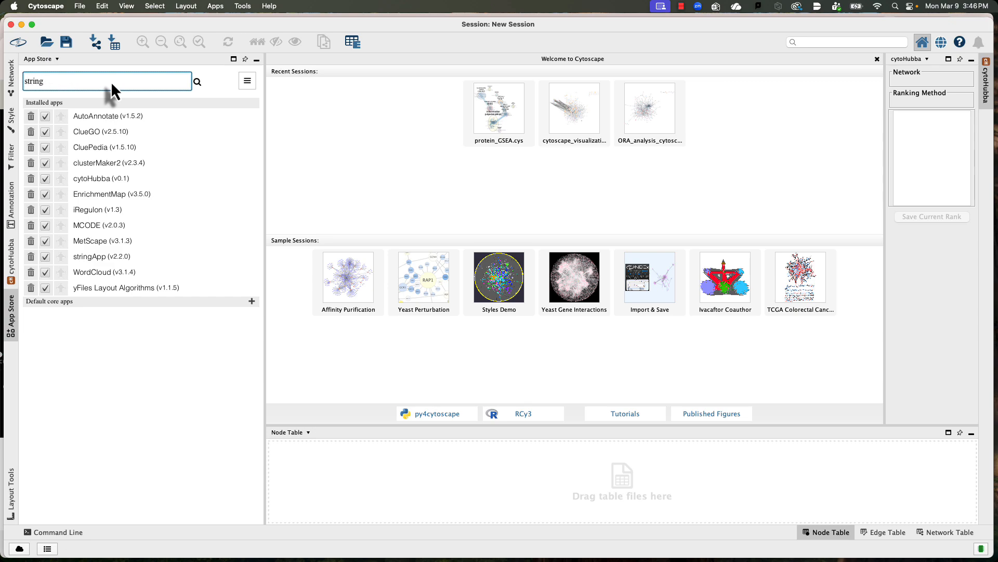
{"action": "key", "text": "Return"}
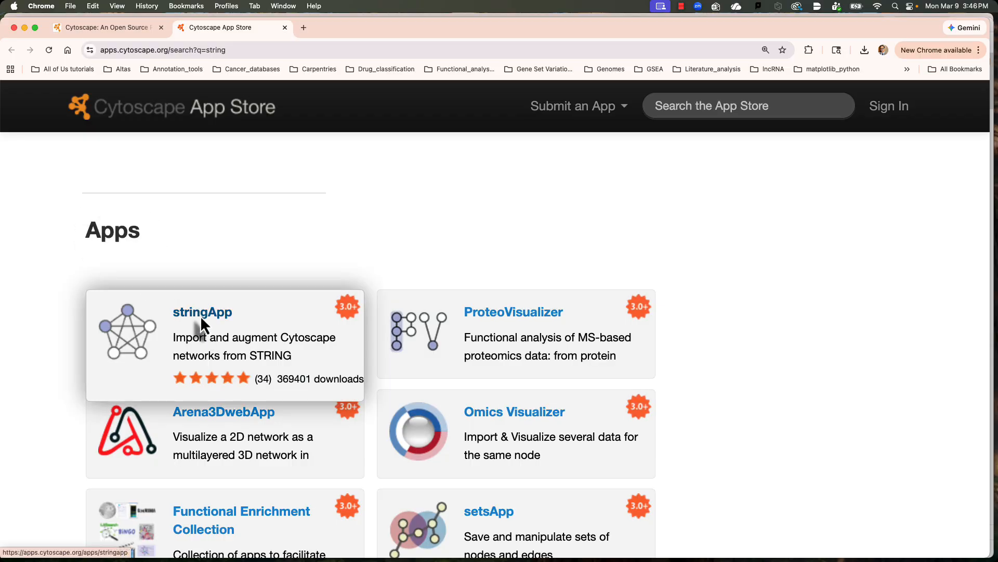
{"action": "left_click", "coordinate": [200, 315]}
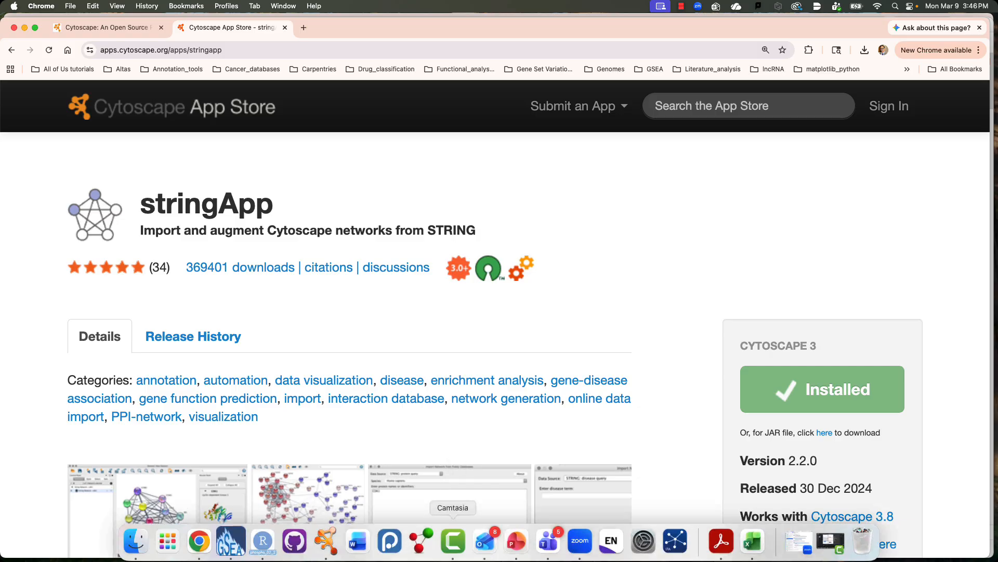
Step: Switch back to Cytoscape, search the App Store for "enrichment" and open the EnrichmentMap page
{"action": "left_click", "coordinate": [335, 541]}
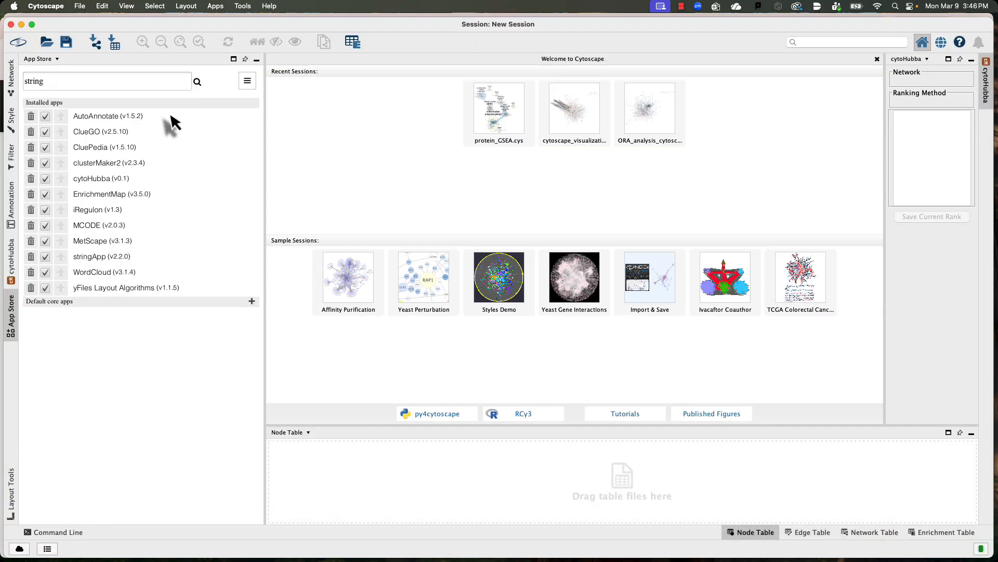
{"action": "left_click_drag", "start_coordinate": [119, 82], "coordinate": [10, 83]}
{"action": "type", "text": "a"}
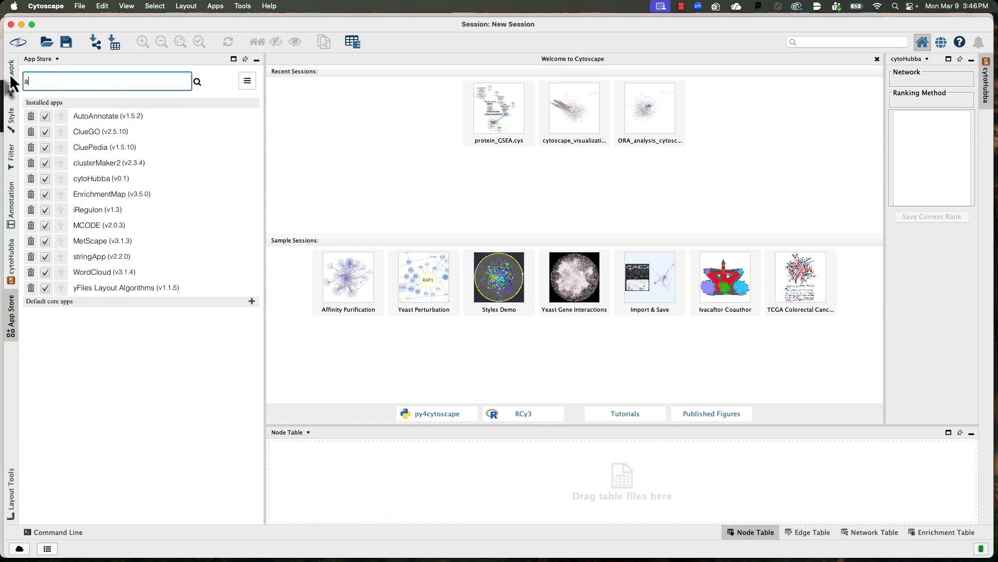
{"action": "key", "text": "BackSpace"}
{"action": "type", "text": "enrichment"}
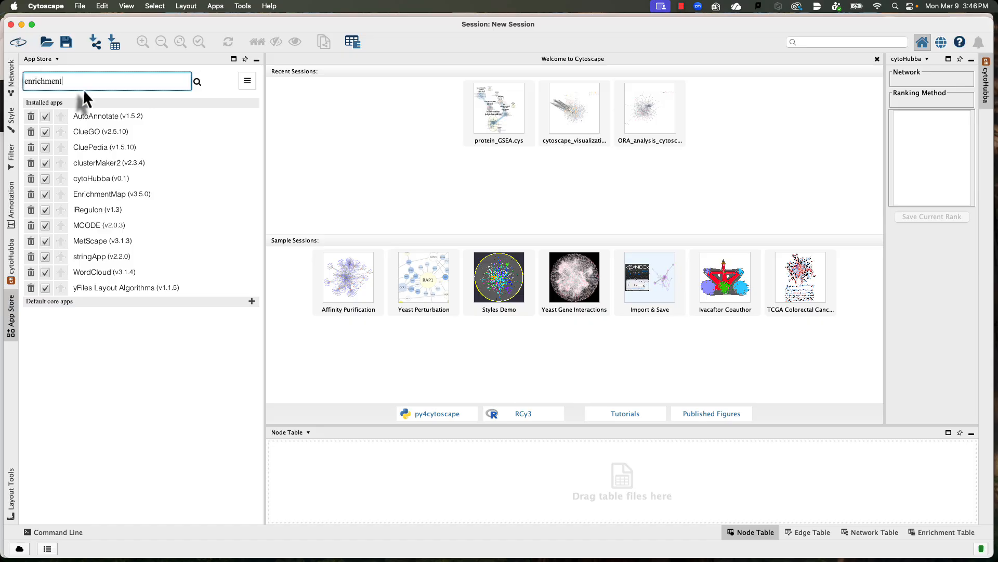
{"action": "left_click", "coordinate": [196, 81]}
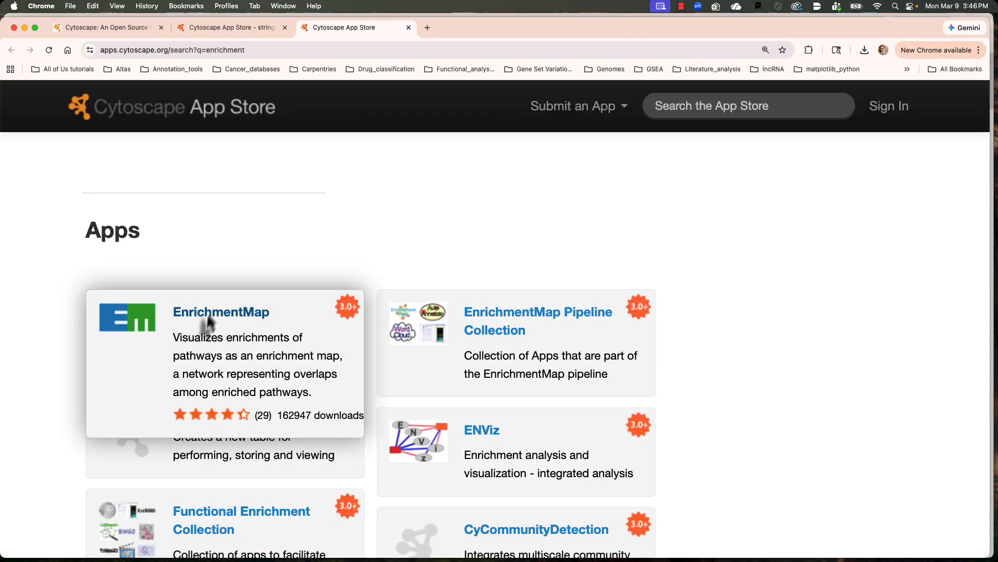
{"action": "left_click", "coordinate": [207, 312]}
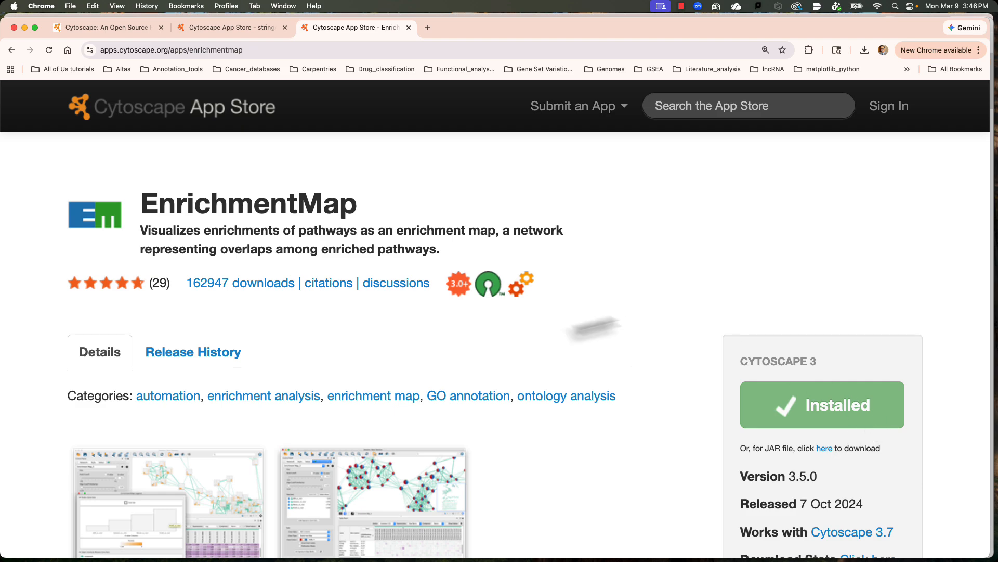
Step: Switch back to Cytoscape, search the App Store for "autoannot" and open the AutoAnnotate page
{"action": "mouse_move", "coordinate": [359, 547]}
{"action": "left_click", "coordinate": [326, 539]}
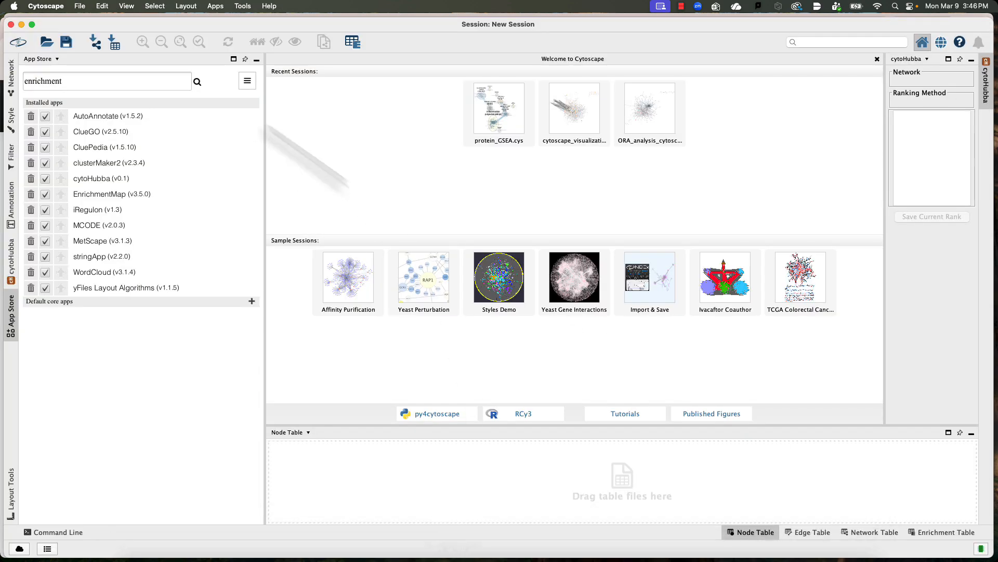
{"action": "left_click_drag", "start_coordinate": [154, 80], "coordinate": [11, 84]}
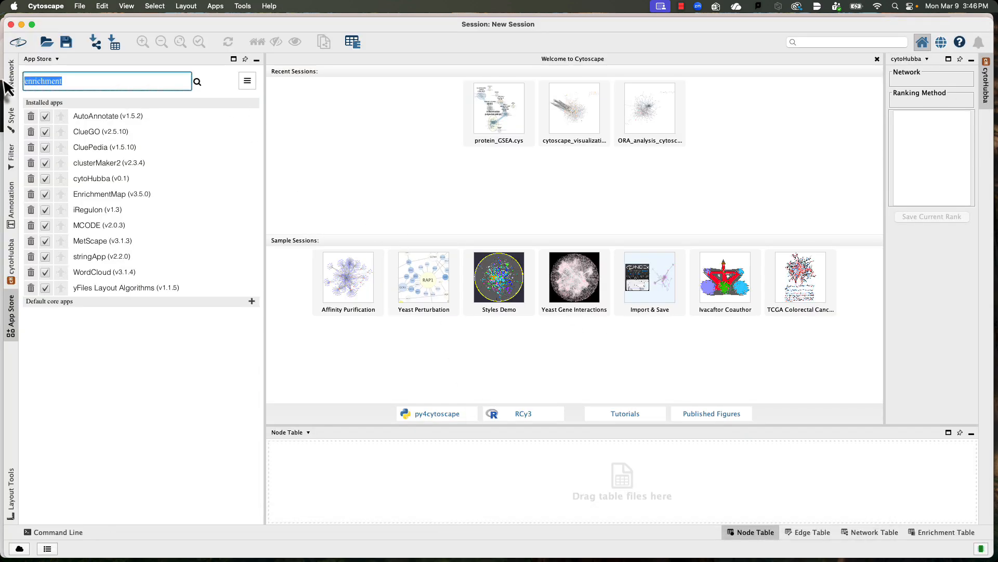
{"action": "key", "text": "BackSpace"}
{"action": "type", "text": "autoannot"}
{"action": "key", "text": "Return"}
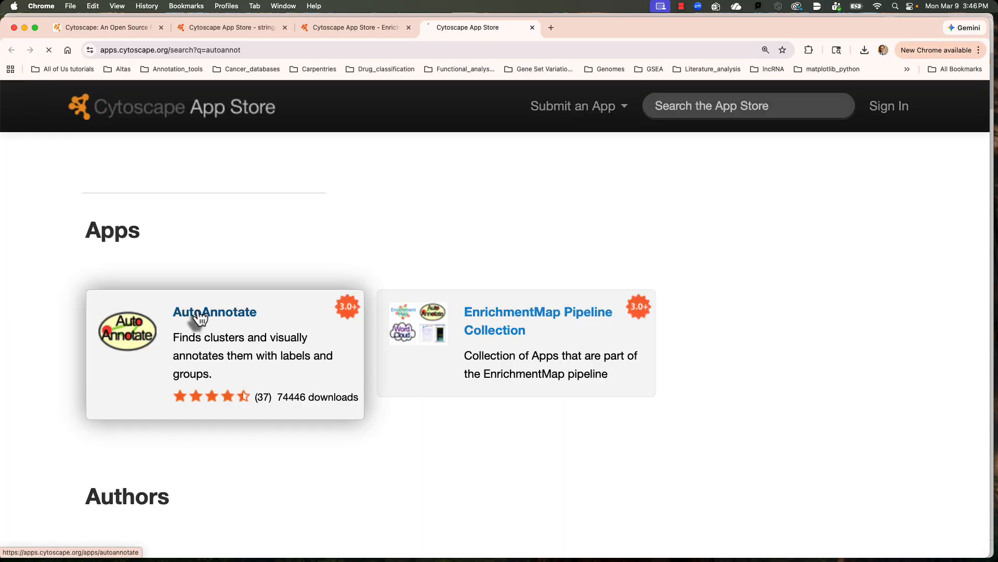
{"action": "left_click", "coordinate": [198, 314]}
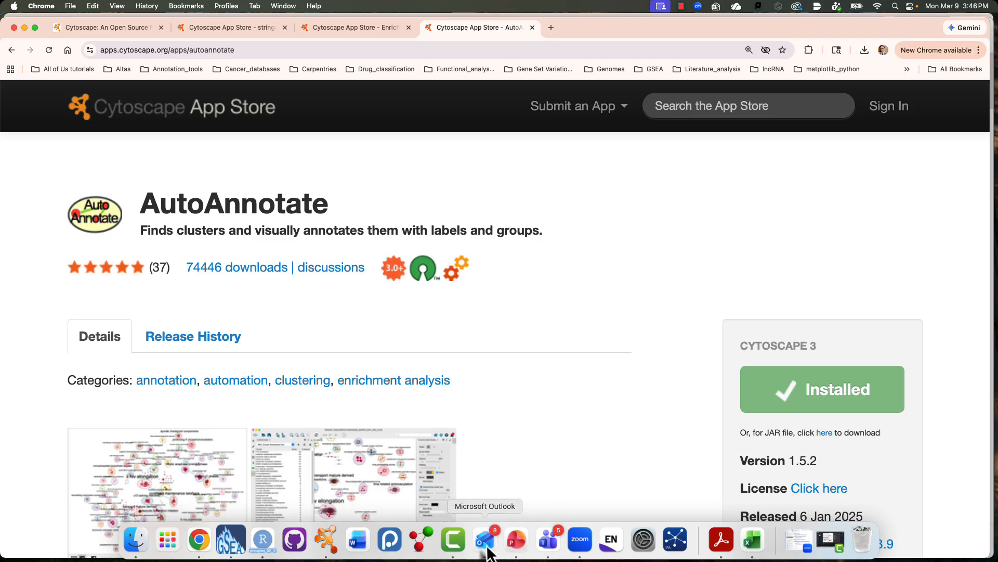
Step: Switch back to Cytoscape, search the App Store for "layout" and open the yFiles Layout Algorithms page
{"action": "left_click", "coordinate": [328, 547]}
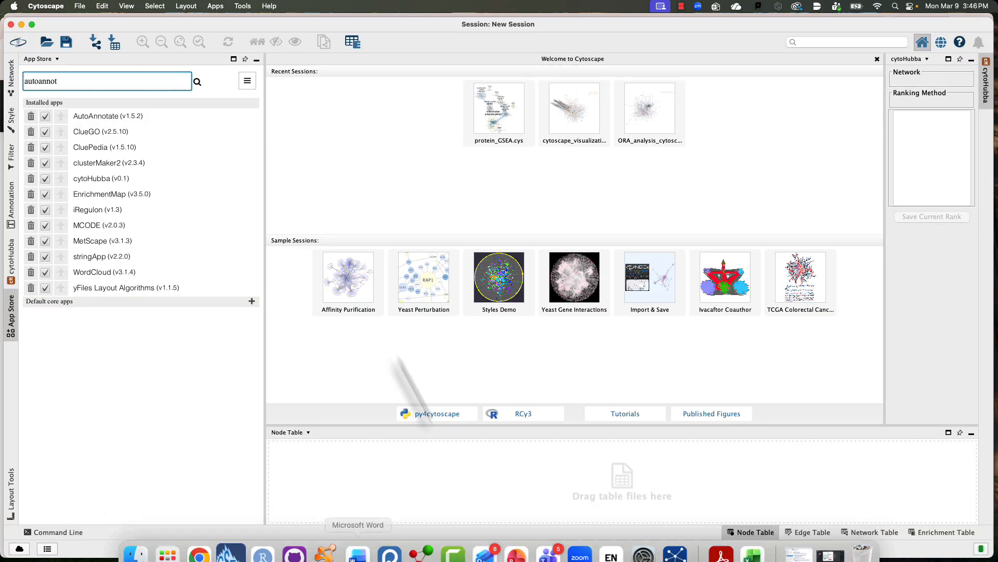
{"action": "left_click_drag", "start_coordinate": [73, 85], "coordinate": [11, 85]}
{"action": "type", "text": "layout"}
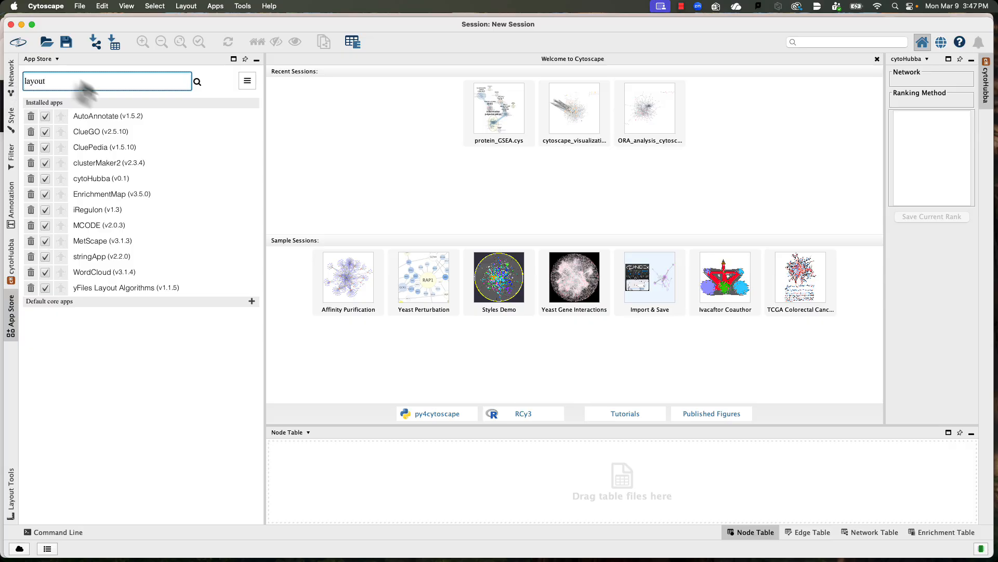
{"action": "left_click", "coordinate": [196, 83]}
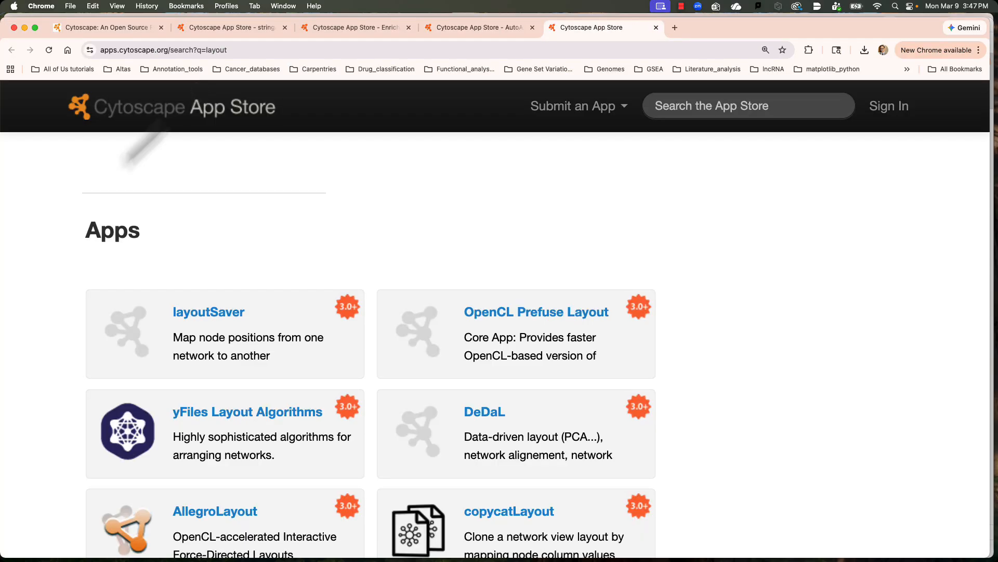
{"action": "left_click", "coordinate": [211, 414]}
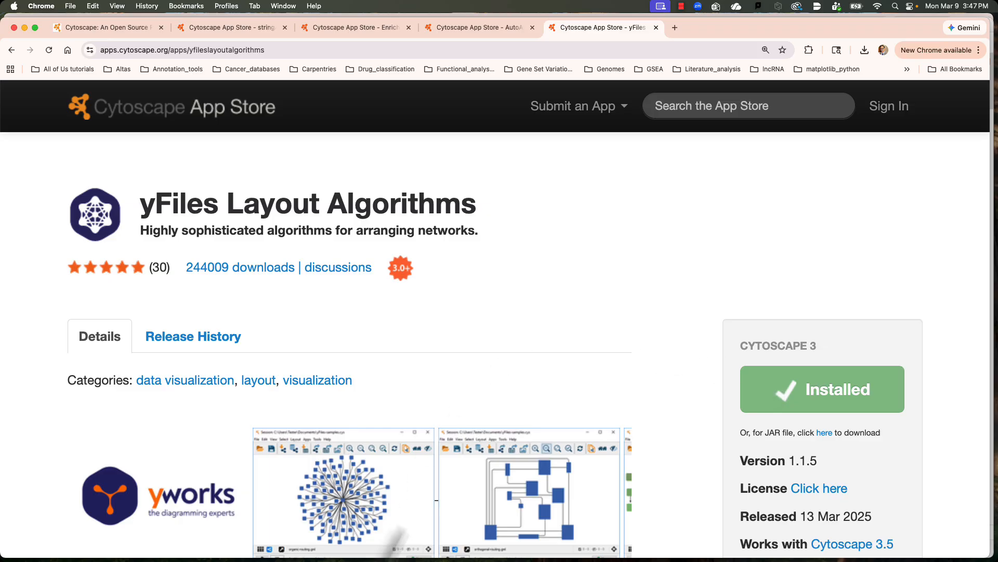
Step: Return to Cytoscape and check the available apps for AutoAnnotate, STRING and STRING Enrichment
{"action": "mouse_move", "coordinate": [327, 546]}
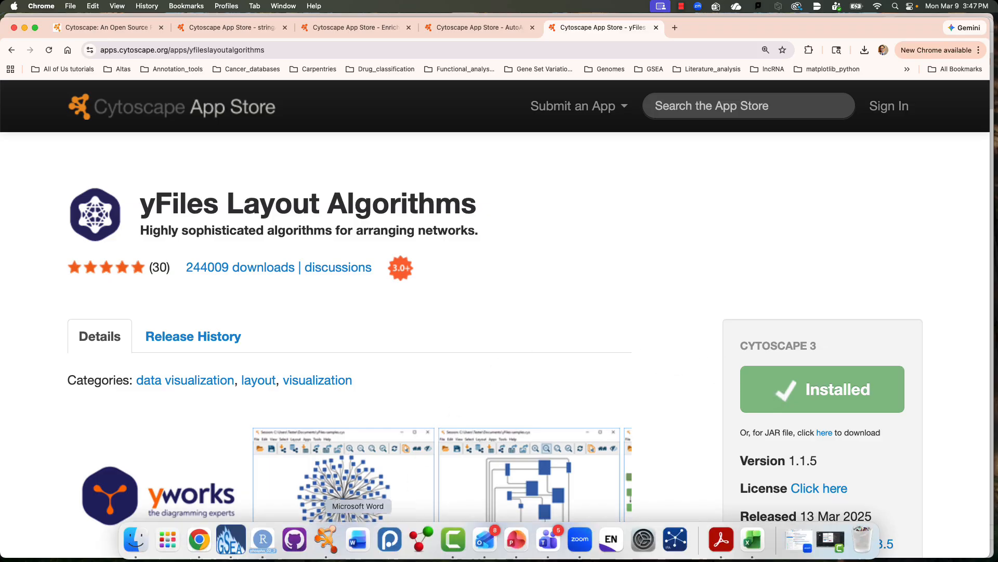
{"action": "left_click", "coordinate": [328, 543]}
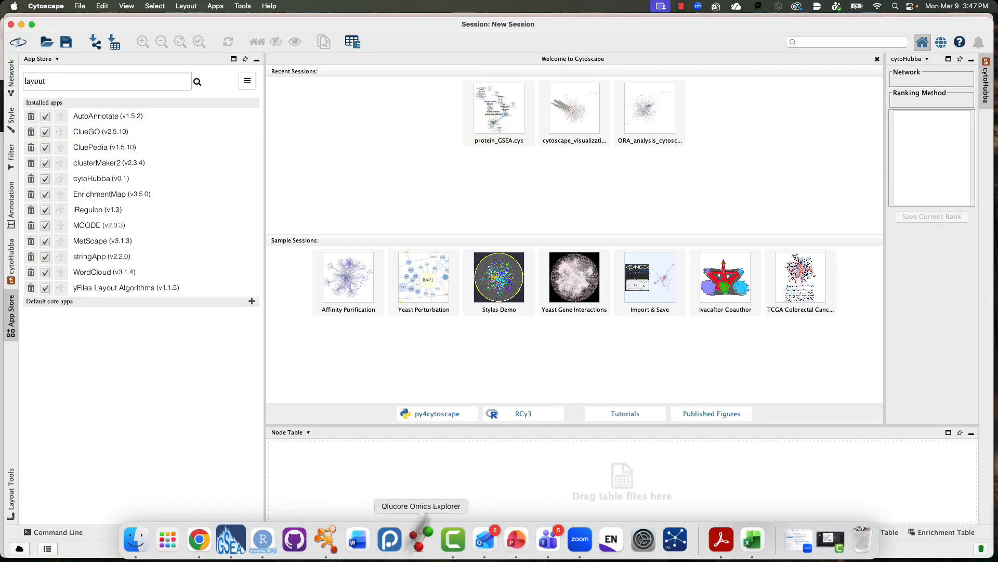
{"action": "left_click", "coordinate": [219, 7]}
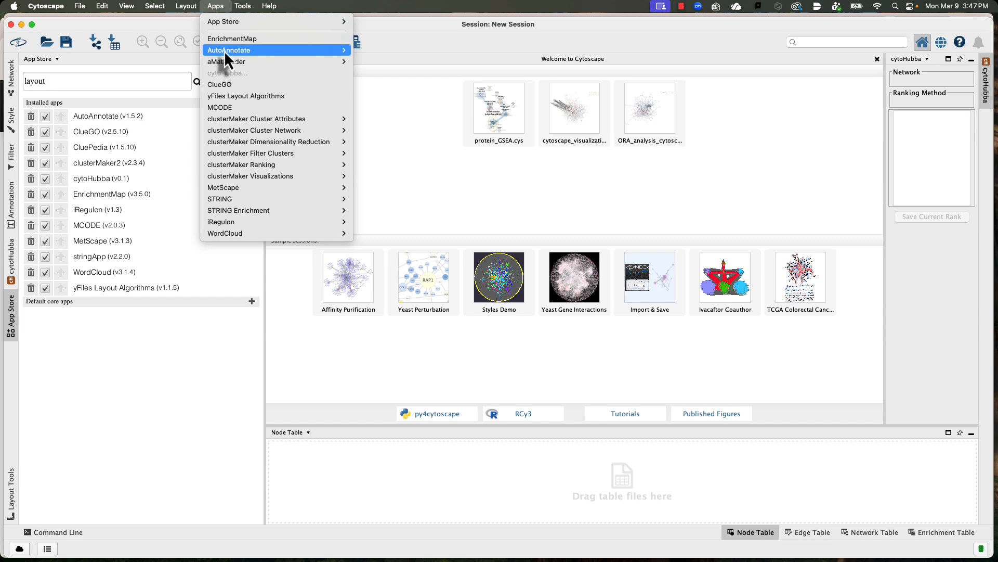
{"action": "mouse_move", "coordinate": [253, 51]}
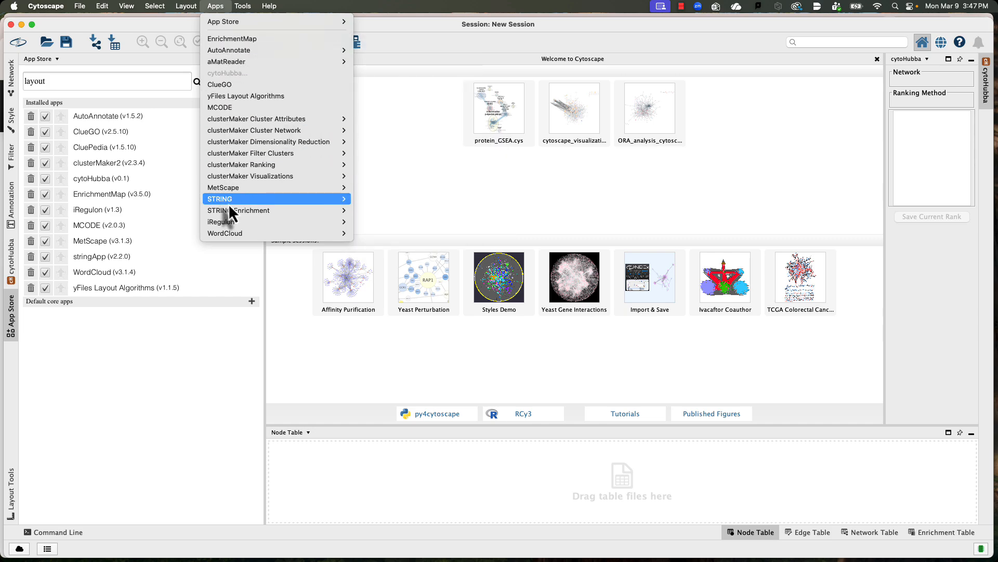
{"action": "mouse_move", "coordinate": [241, 211]}
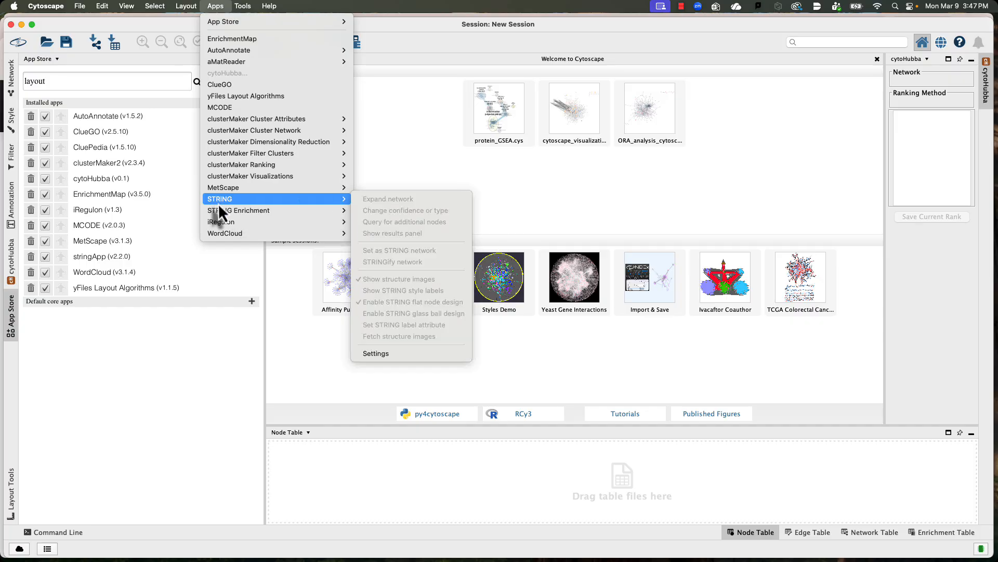
{"action": "left_click", "coordinate": [214, 9]}
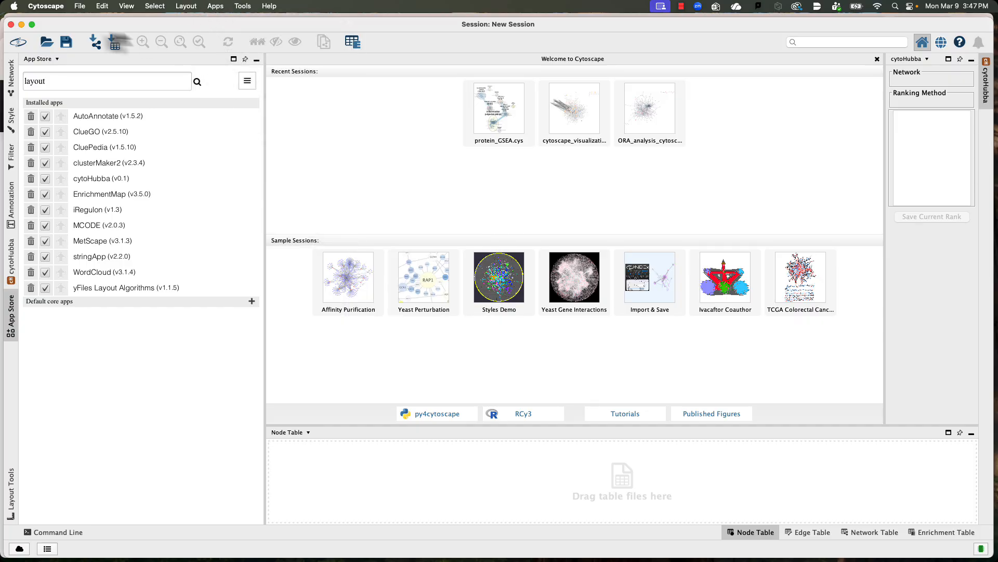
Step: Display the STRING network query in Cytoscape, and copy the selected gene symbols from the AD_female_vs-control_female workbook in Excel
{"action": "left_click", "coordinate": [12, 78]}
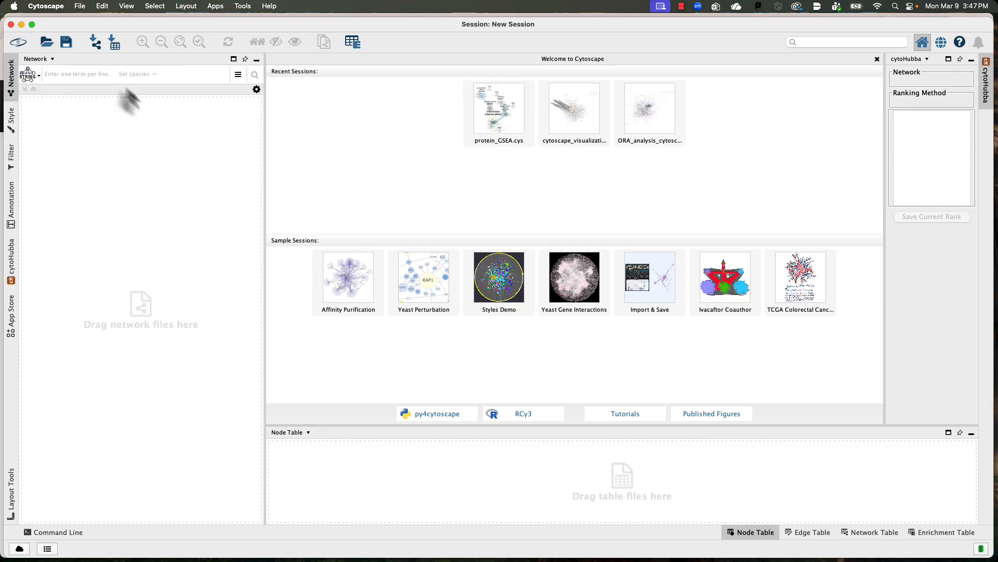
{"action": "mouse_move", "coordinate": [485, 552]}
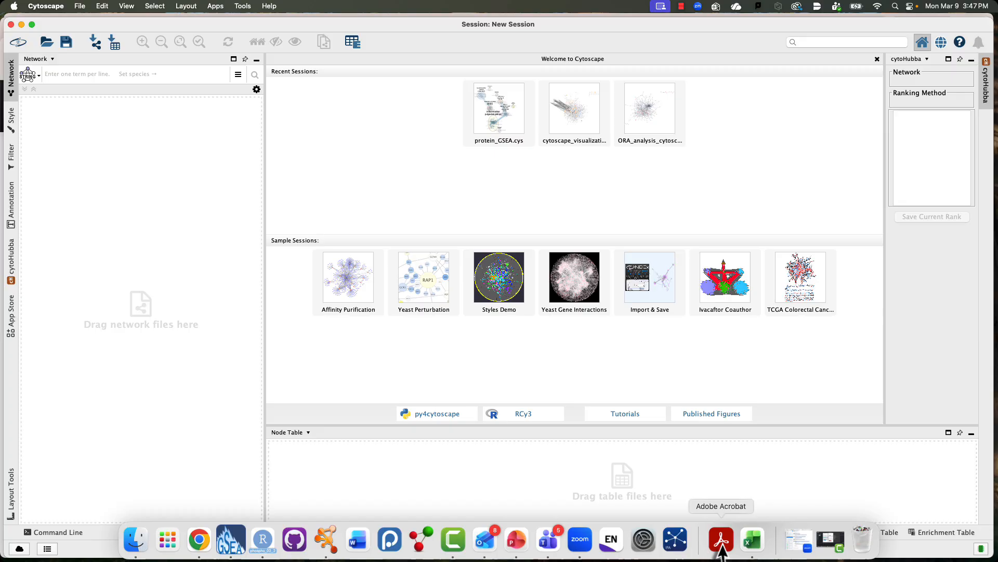
{"action": "left_click", "coordinate": [752, 539]}
{"action": "scroll", "coordinate": [110, 235], "scroll_direction": "down", "scroll_amount": 13}
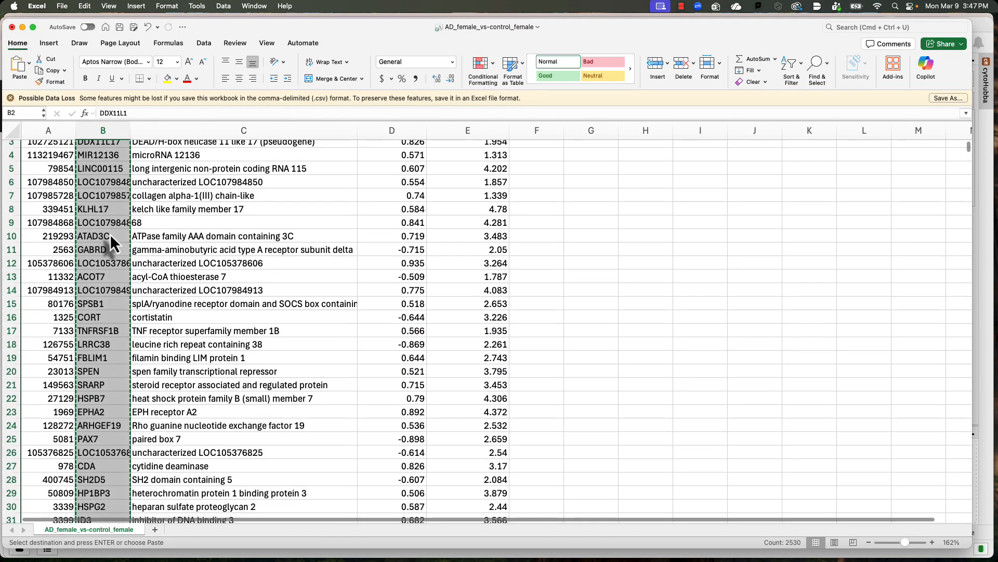
{"action": "scroll", "coordinate": [110, 233], "scroll_direction": "up", "scroll_amount": 10}
{"action": "scroll", "coordinate": [109, 233], "scroll_direction": "up", "scroll_amount": 3}
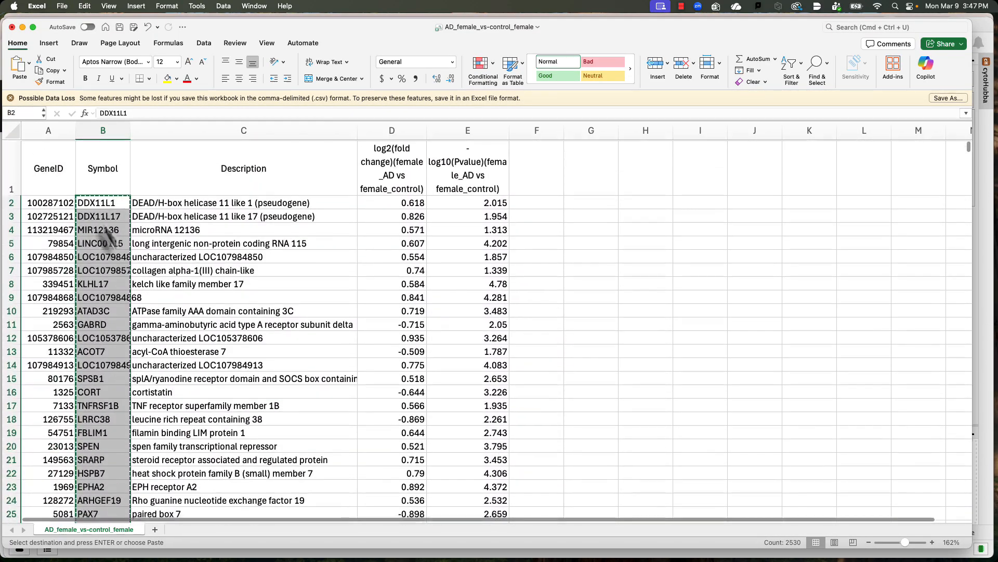
{"action": "scroll", "coordinate": [296, 270], "scroll_direction": "down", "scroll_amount": 15}
{"action": "scroll", "coordinate": [298, 269], "scroll_direction": "down", "scroll_amount": 17}
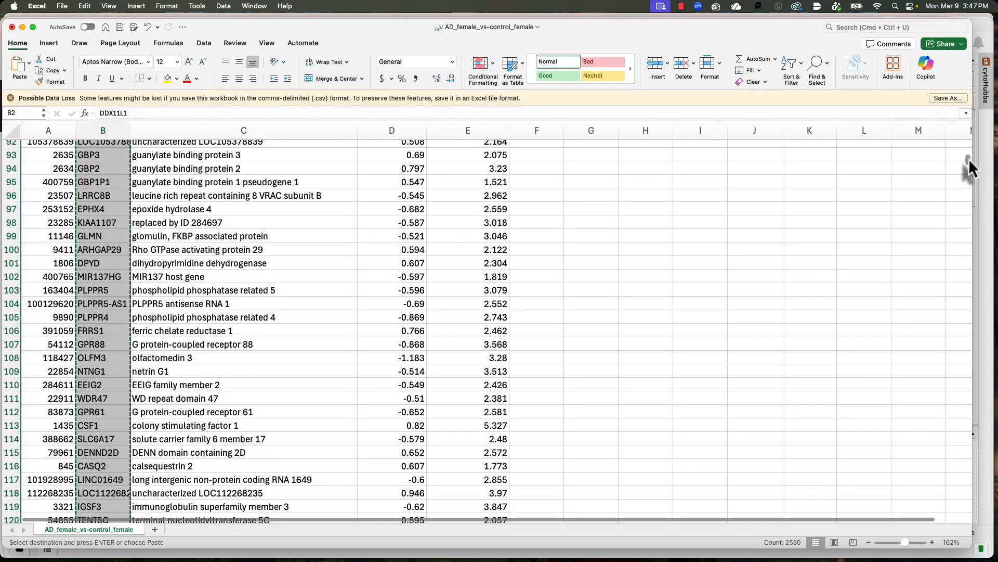
{"action": "left_click_drag", "start_coordinate": [969, 159], "coordinate": [969, 389]}
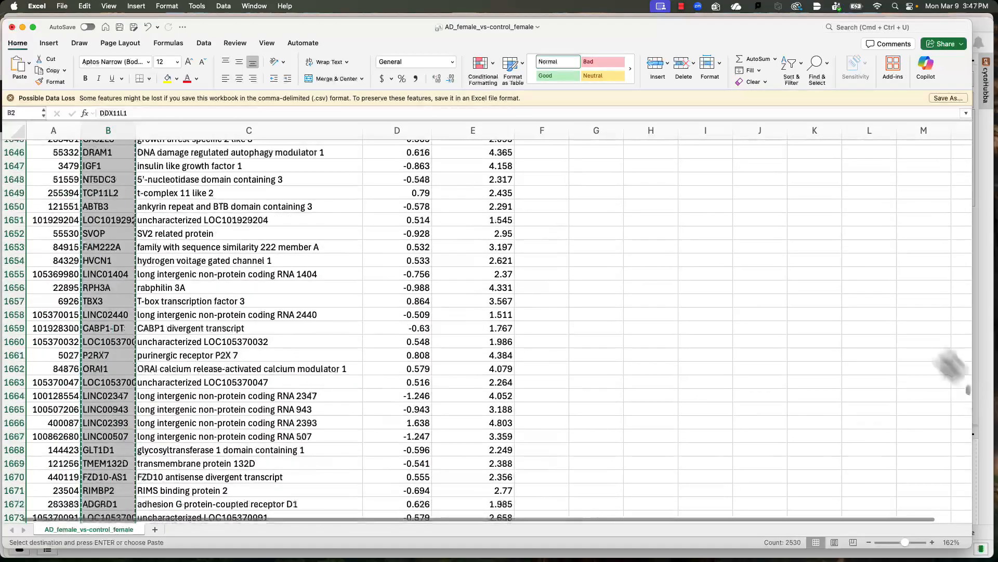
{"action": "key", "text": "super+c"}
Step: Switch to Cytoscape and paste the copied gene symbols into the STRING network query
{"action": "mouse_move", "coordinate": [645, 560]}
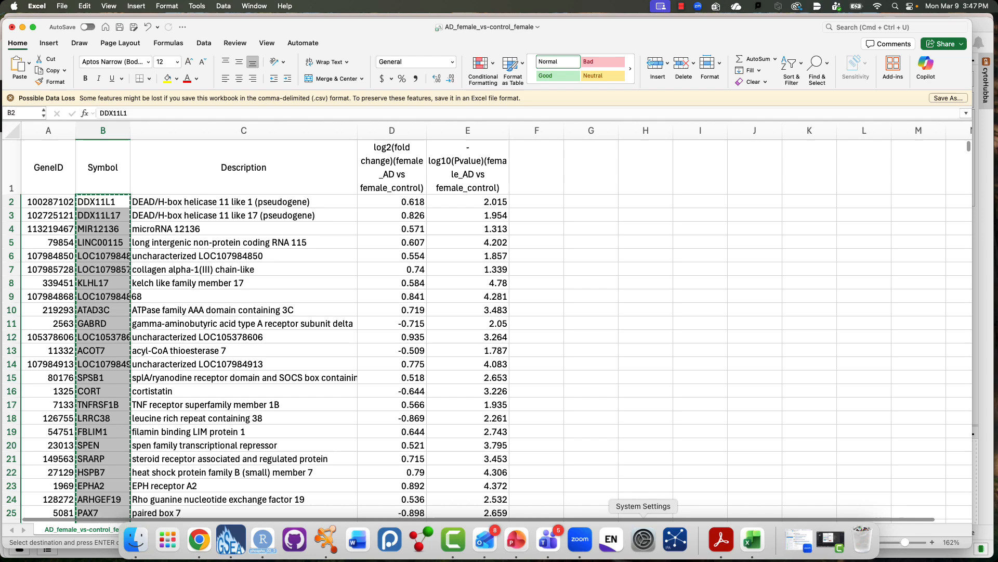
{"action": "left_click", "coordinate": [330, 546]}
{"action": "left_click", "coordinate": [70, 79]}
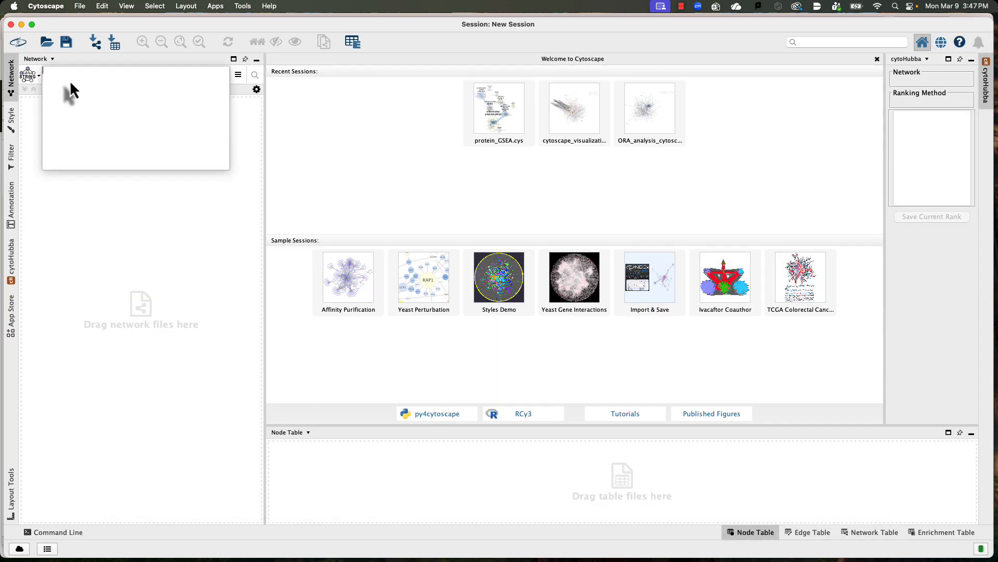
{"action": "key", "text": "super+v"}
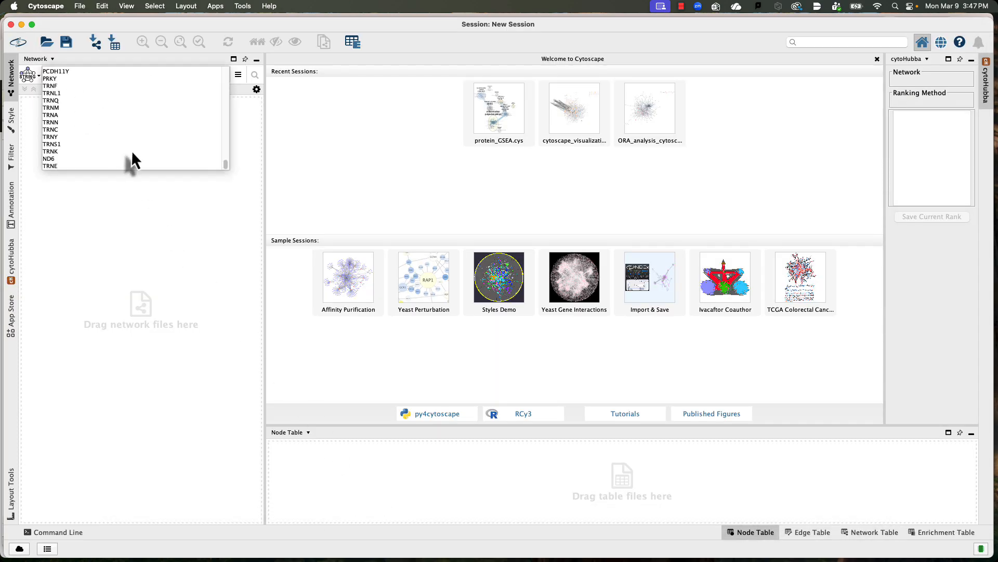
Step: Review the species list and run the STRING query for Homo sapiens, full STRING network, 0.40 confidence cutoff and 0 additional interactors
{"action": "left_click", "coordinate": [238, 76]}
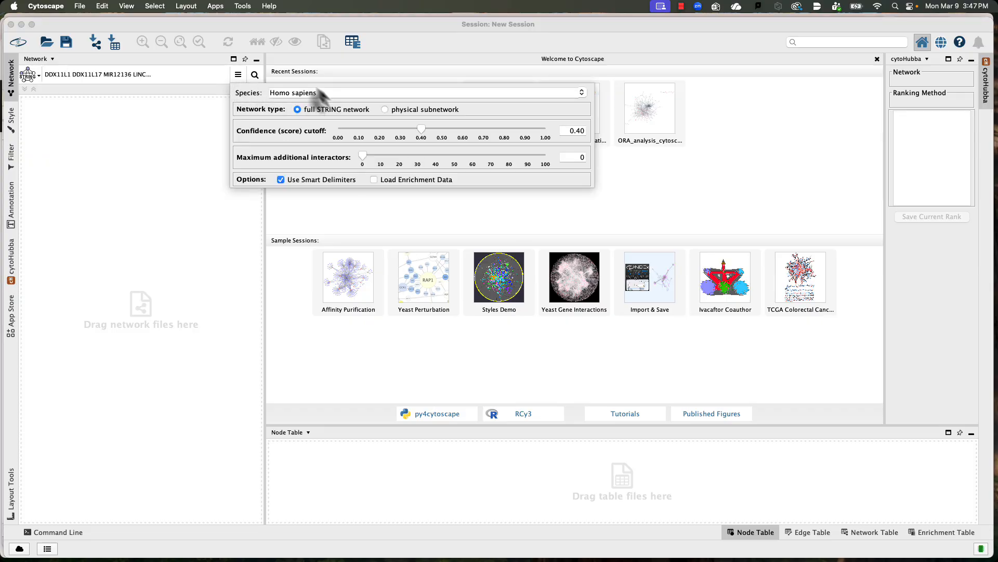
{"action": "left_click", "coordinate": [582, 93]}
{"action": "scroll", "coordinate": [472, 127], "scroll_direction": "up", "scroll_amount": 3}
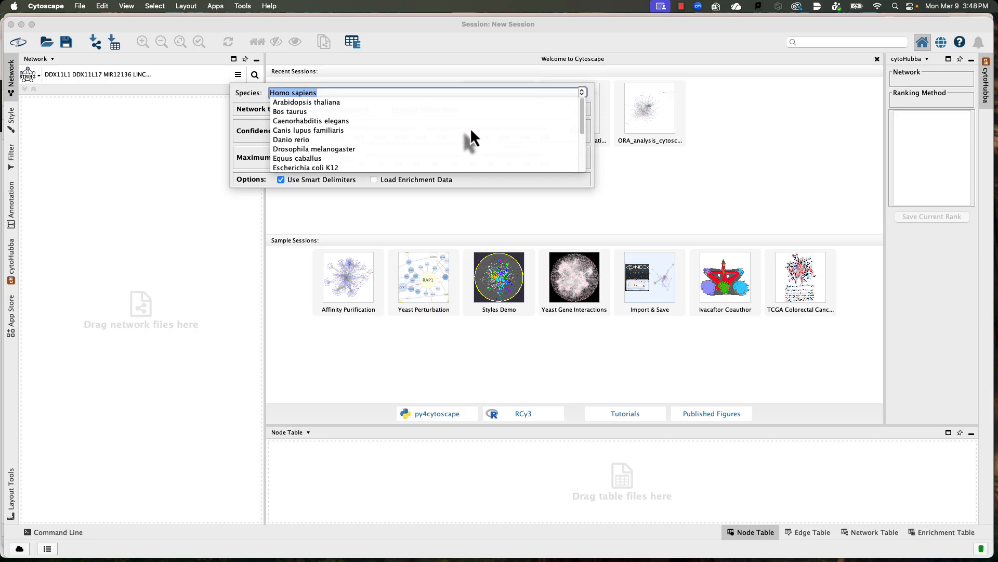
{"action": "scroll", "coordinate": [472, 127], "scroll_direction": "down", "scroll_amount": 3}
{"action": "left_click", "coordinate": [583, 92]}
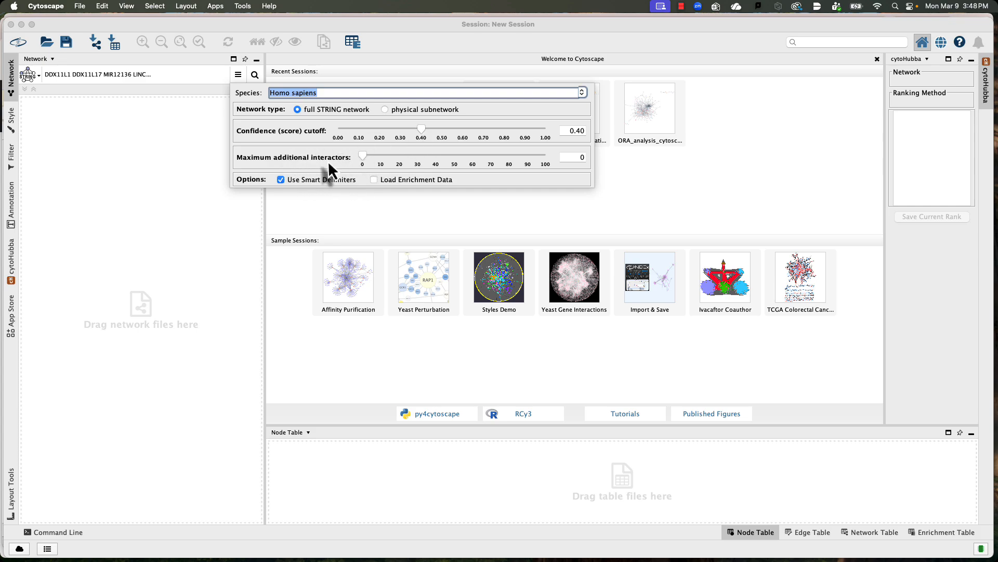
{"action": "left_click", "coordinate": [254, 74]}
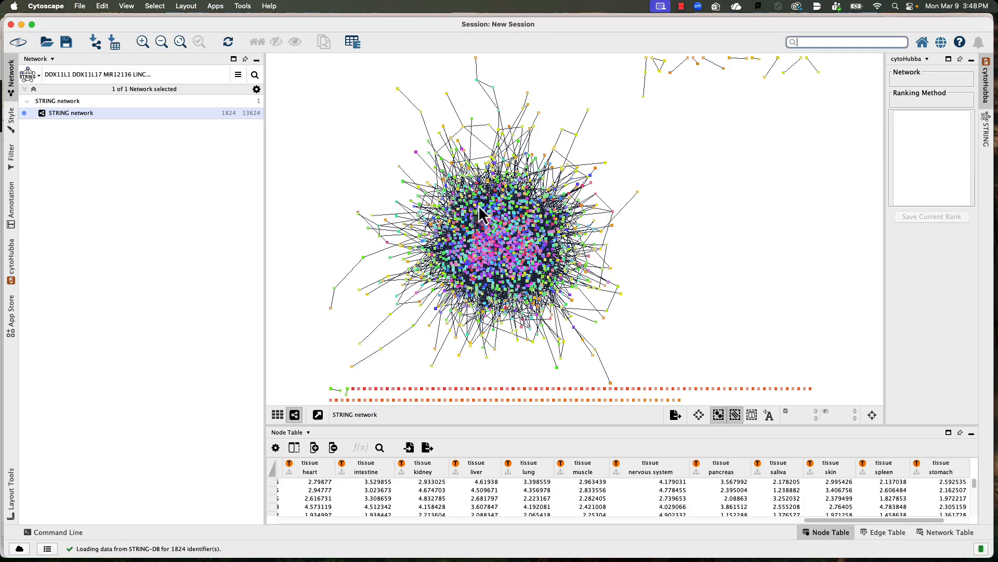
Step: Zoom in on the STRING network's nodes, and review its node table columns and edge table
{"action": "scroll", "coordinate": [480, 213], "scroll_direction": "up", "scroll_amount": 6}
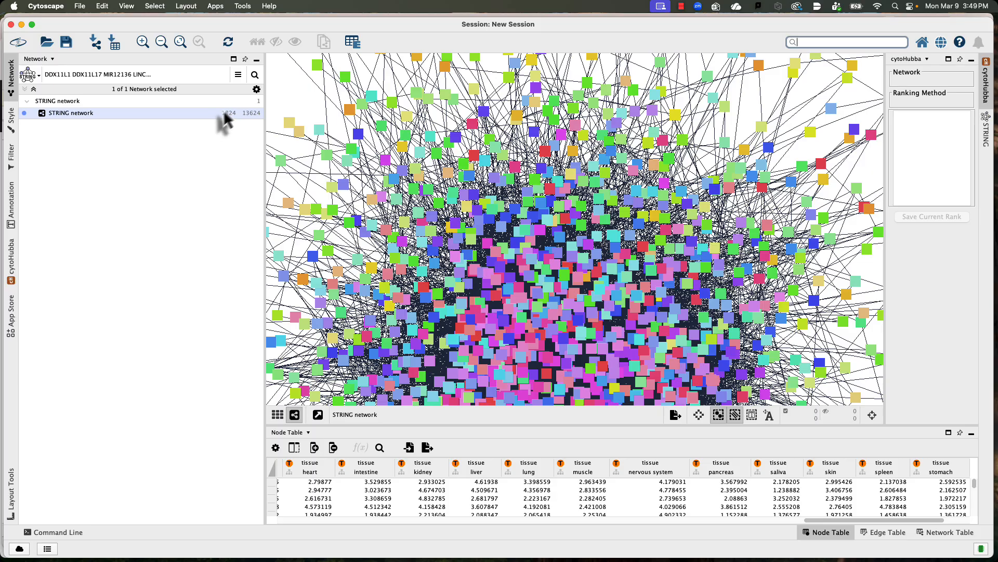
{"action": "scroll", "coordinate": [424, 188], "scroll_direction": "up", "scroll_amount": 8}
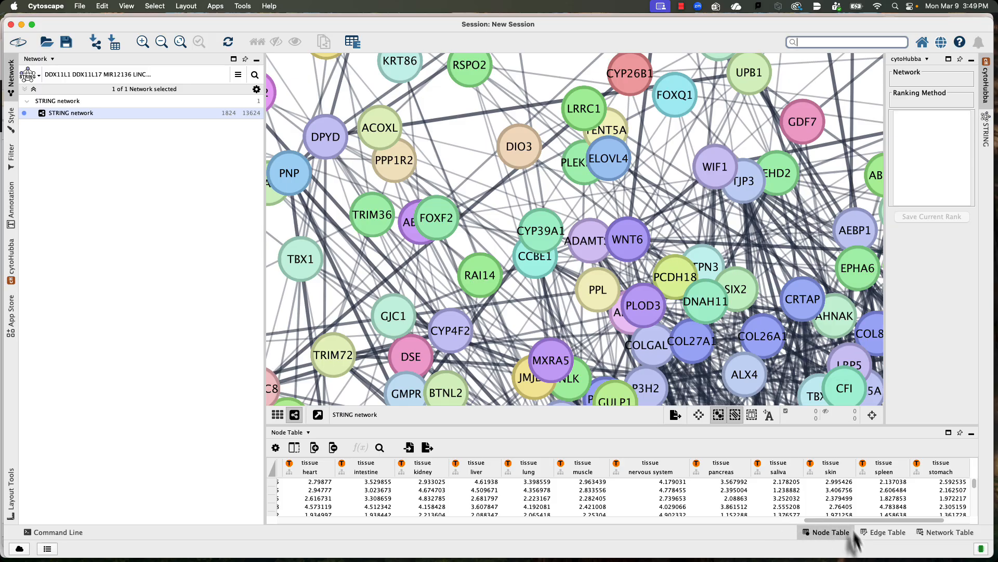
{"action": "left_click_drag", "start_coordinate": [853, 520], "coordinate": [326, 520]}
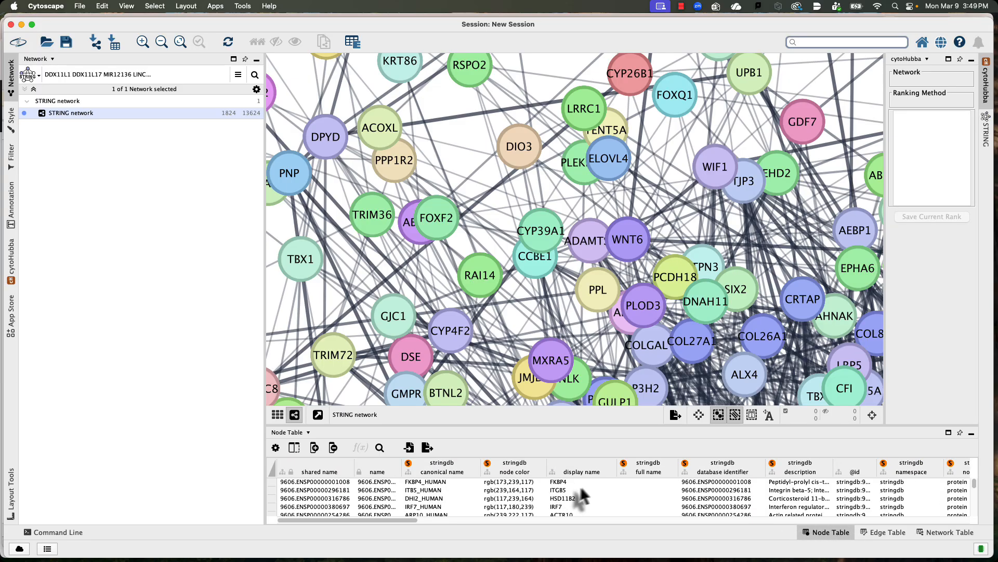
{"action": "scroll", "coordinate": [723, 491], "scroll_direction": "right", "scroll_amount": 3}
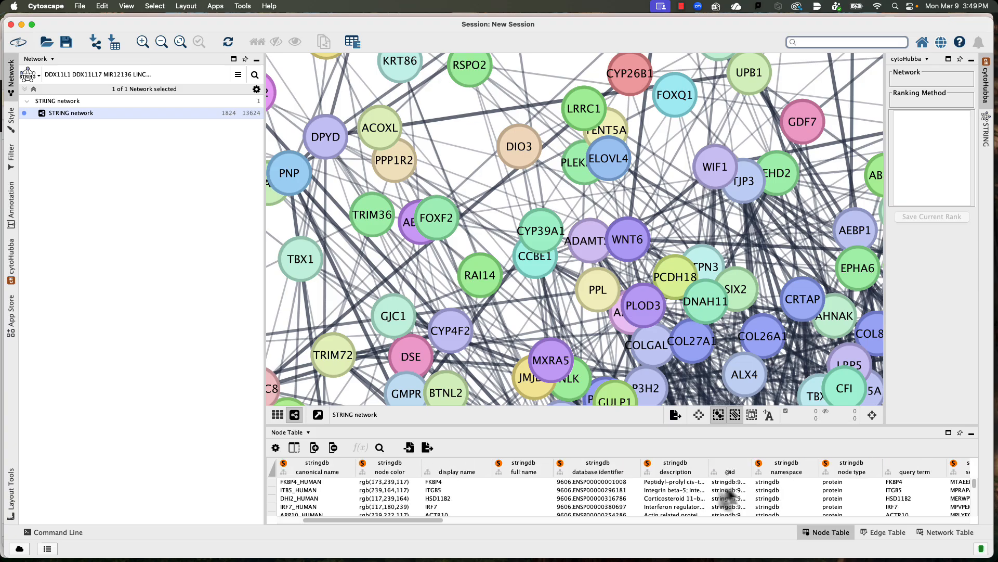
{"action": "scroll", "coordinate": [861, 494], "scroll_direction": "right", "scroll_amount": 3}
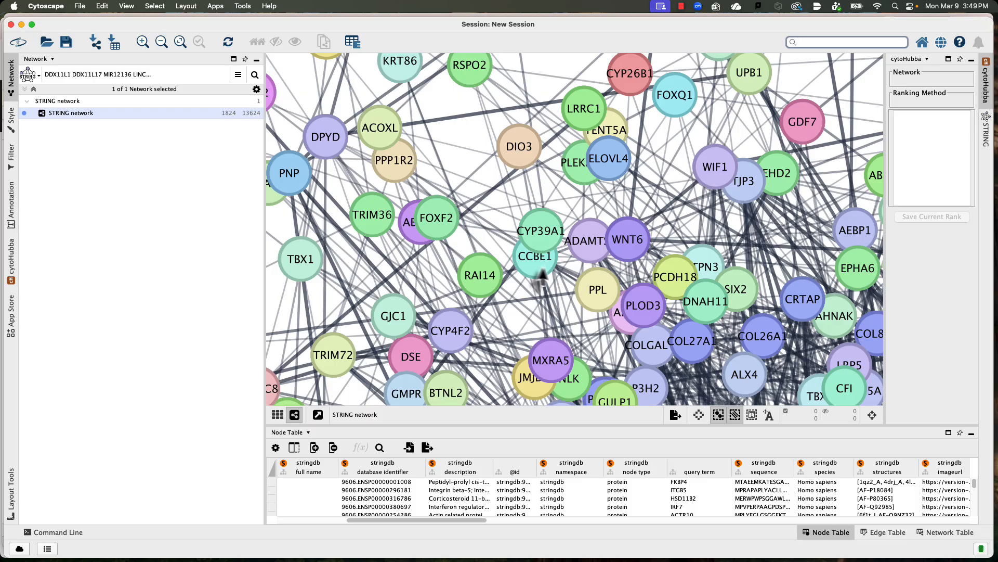
{"action": "left_click", "coordinate": [880, 535]}
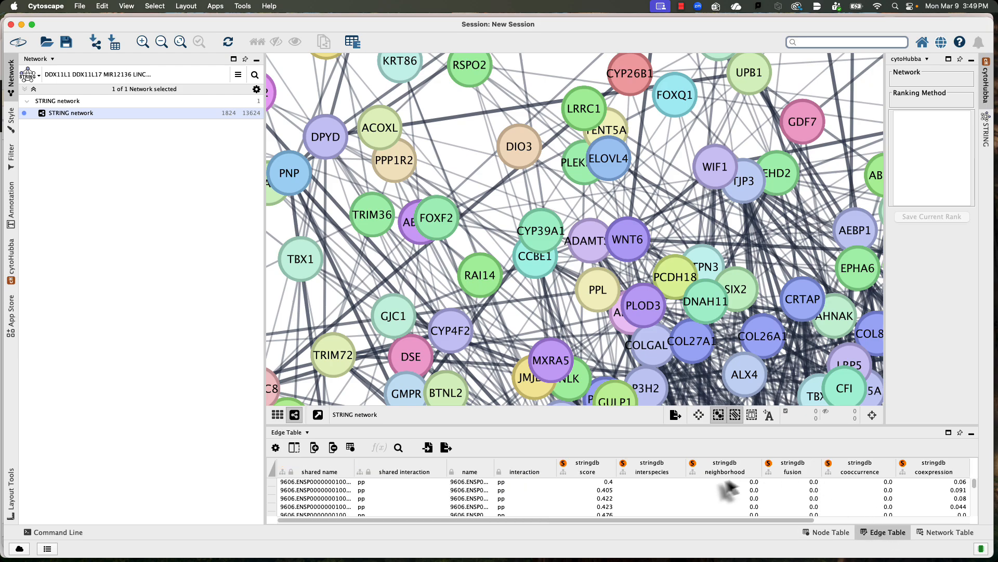
Step: Widen the STRING panel and try Glass ball design, ending with Flat node design and STRING style colors turned off
{"action": "left_click", "coordinate": [987, 147]}
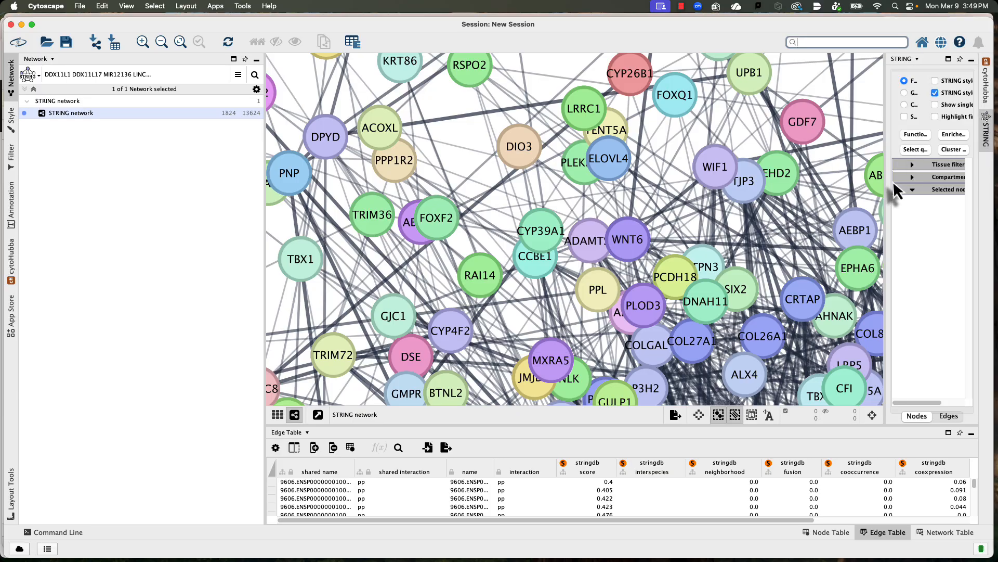
{"action": "left_click_drag", "start_coordinate": [886, 193], "coordinate": [722, 189]}
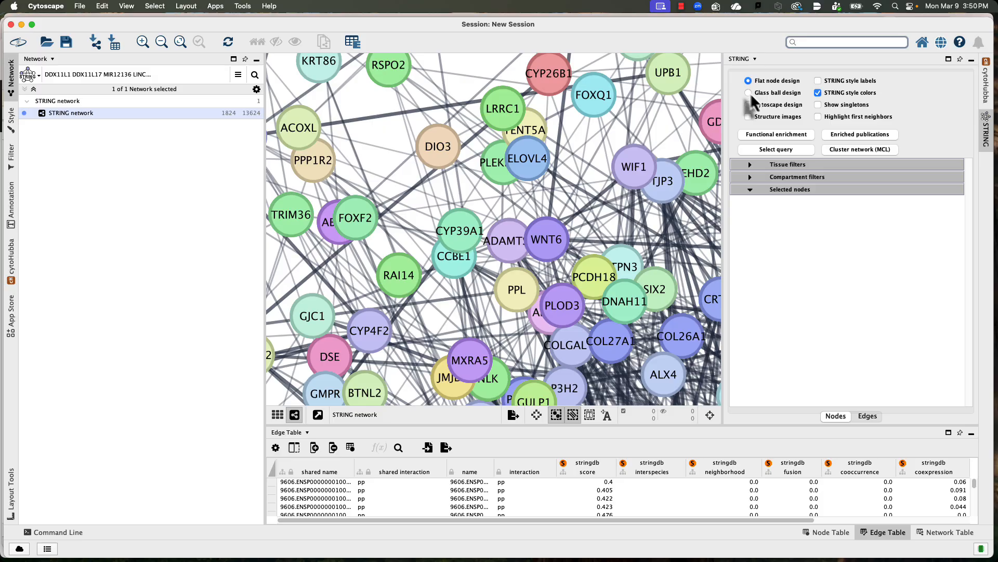
{"action": "left_click", "coordinate": [817, 94]}
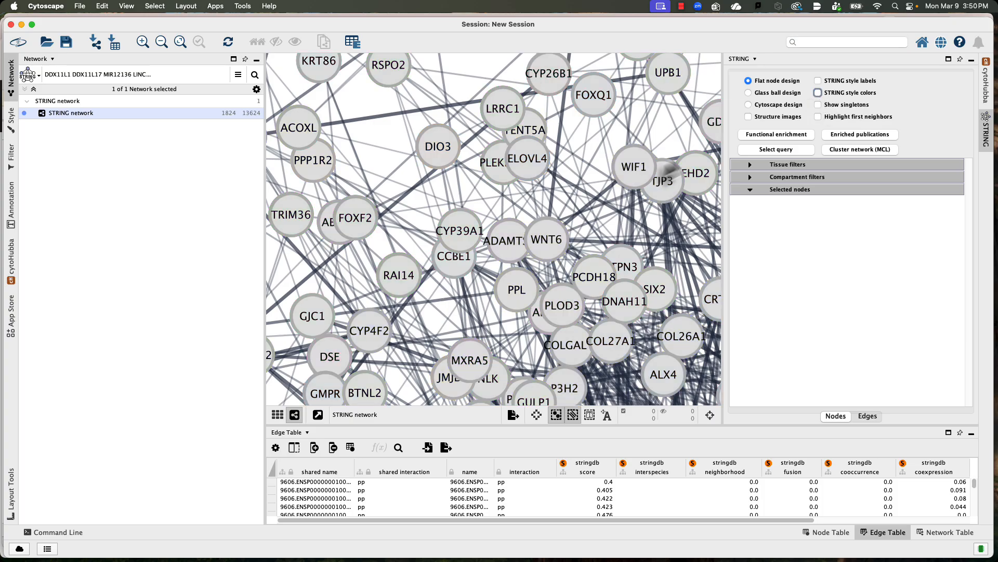
{"action": "left_click", "coordinate": [817, 93]}
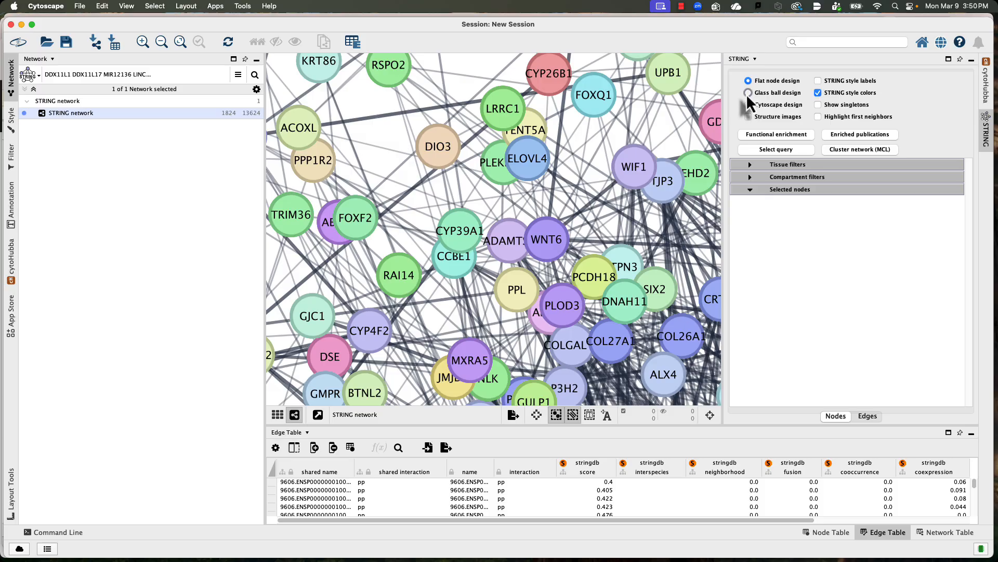
{"action": "left_click", "coordinate": [749, 94]}
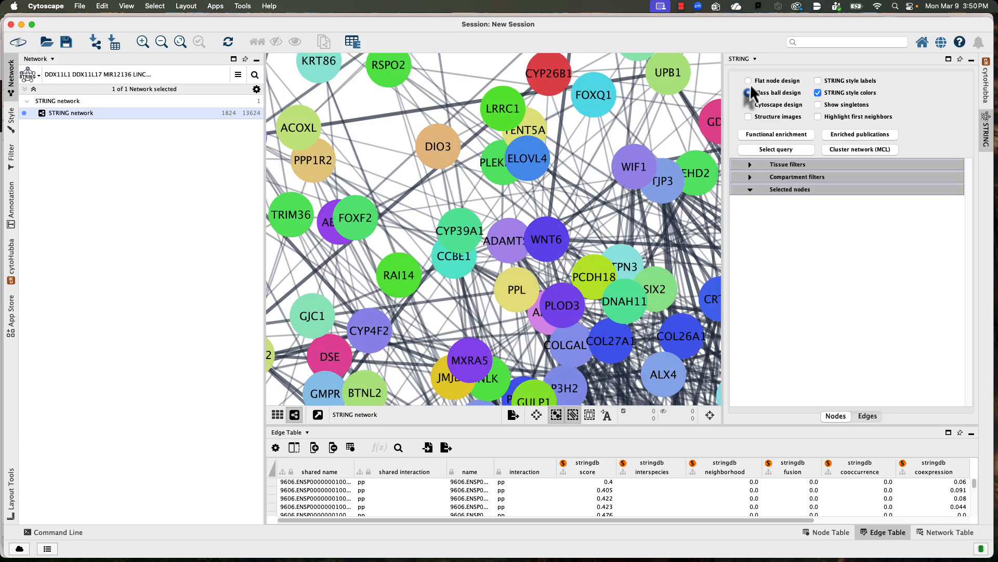
{"action": "left_click", "coordinate": [818, 92]}
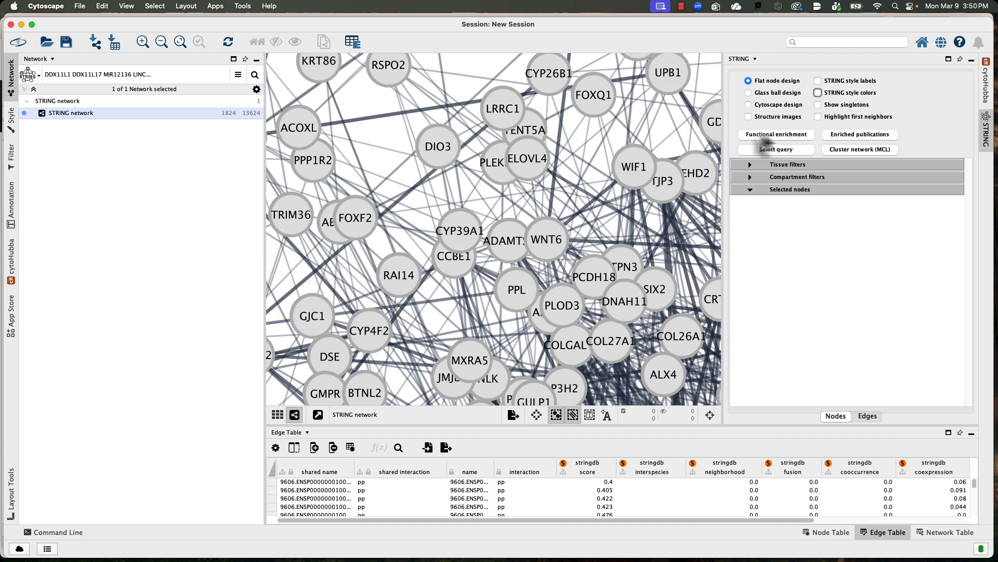
Step: Retrieve functional enrichment for the whole network with genome as background, and browse the terms in an enlarged enrichment table
{"action": "left_click", "coordinate": [770, 135]}
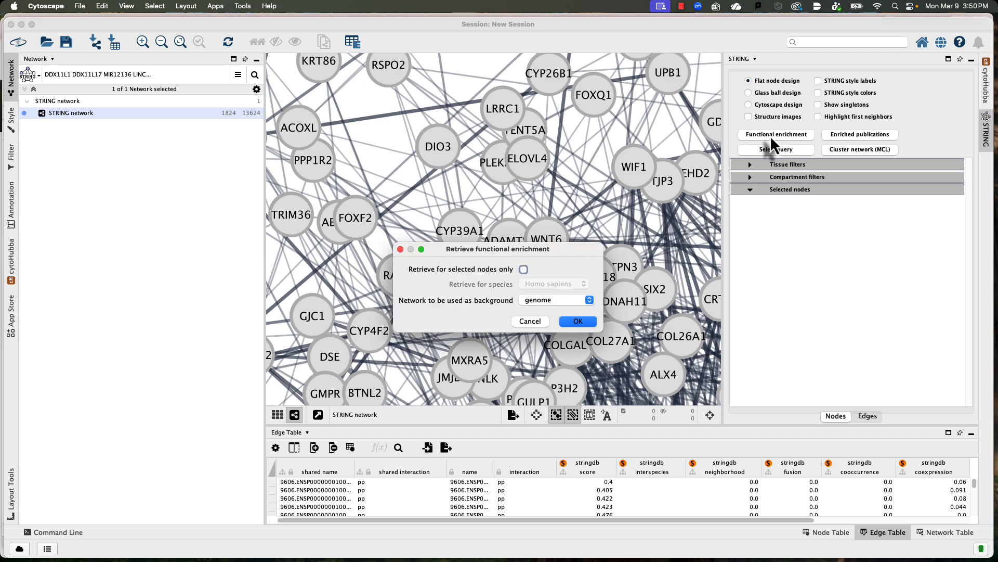
{"action": "left_click", "coordinate": [578, 322]}
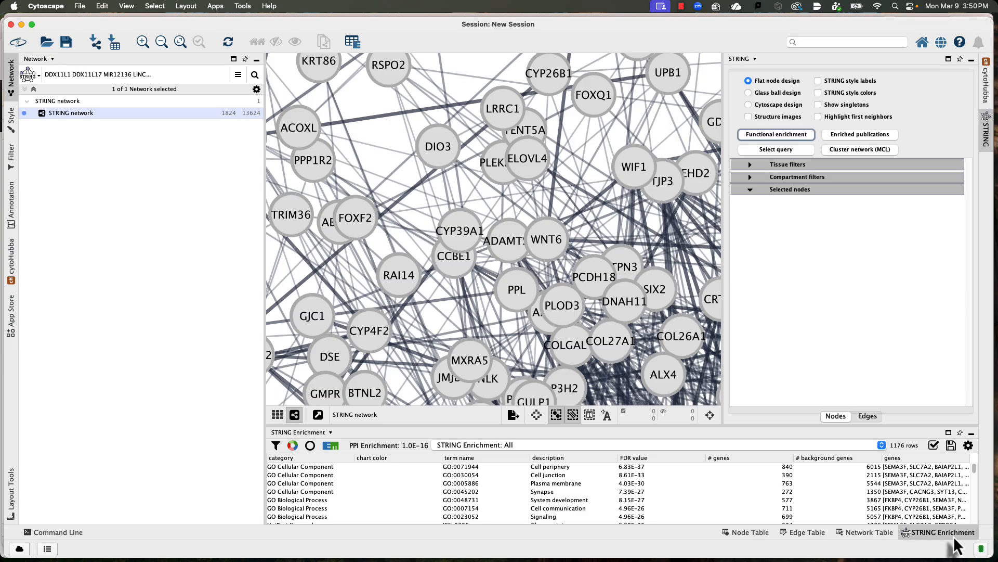
{"action": "left_click_drag", "start_coordinate": [527, 424], "coordinate": [527, 370]}
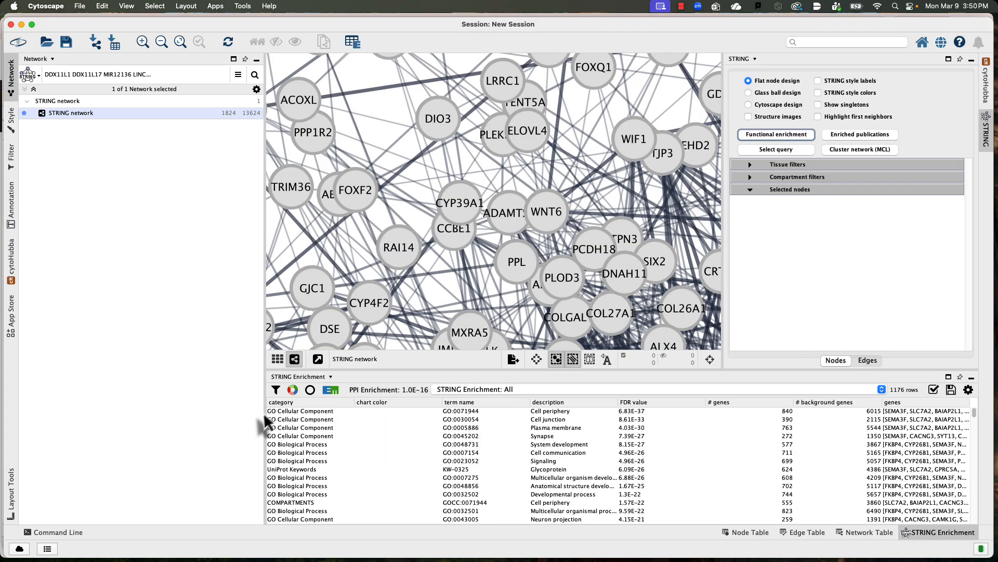
{"action": "scroll", "coordinate": [344, 426], "scroll_direction": "down", "scroll_amount": 5}
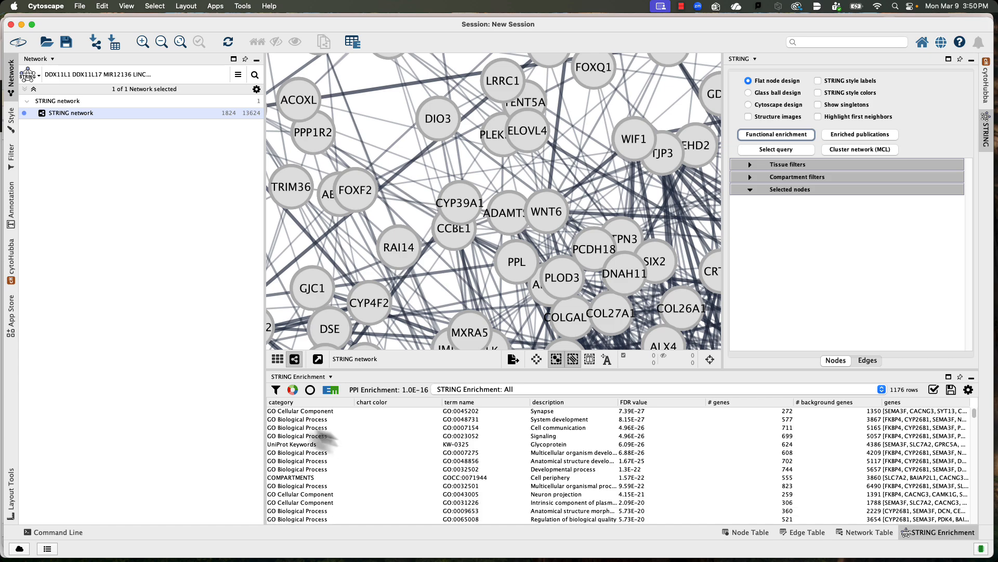
{"action": "scroll", "coordinate": [339, 446], "scroll_direction": "down", "scroll_amount": 10}
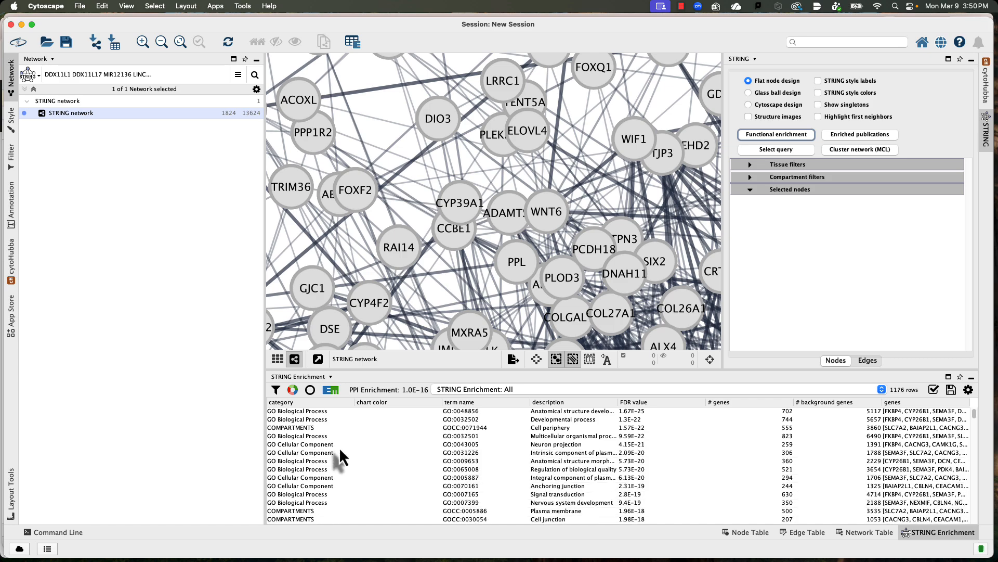
{"action": "scroll", "coordinate": [340, 445], "scroll_direction": "down", "scroll_amount": 10}
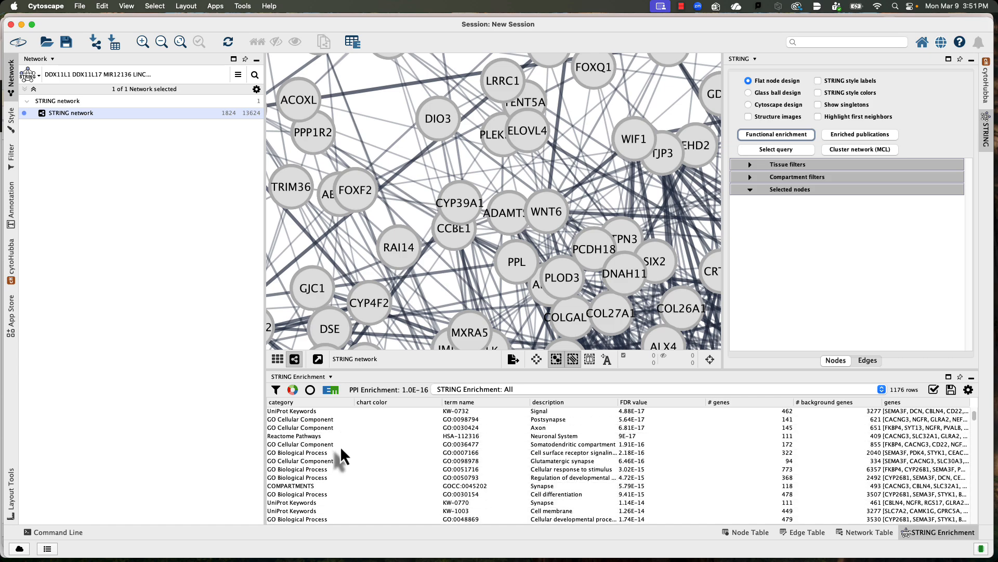
{"action": "scroll", "coordinate": [329, 478], "scroll_direction": "down", "scroll_amount": 5}
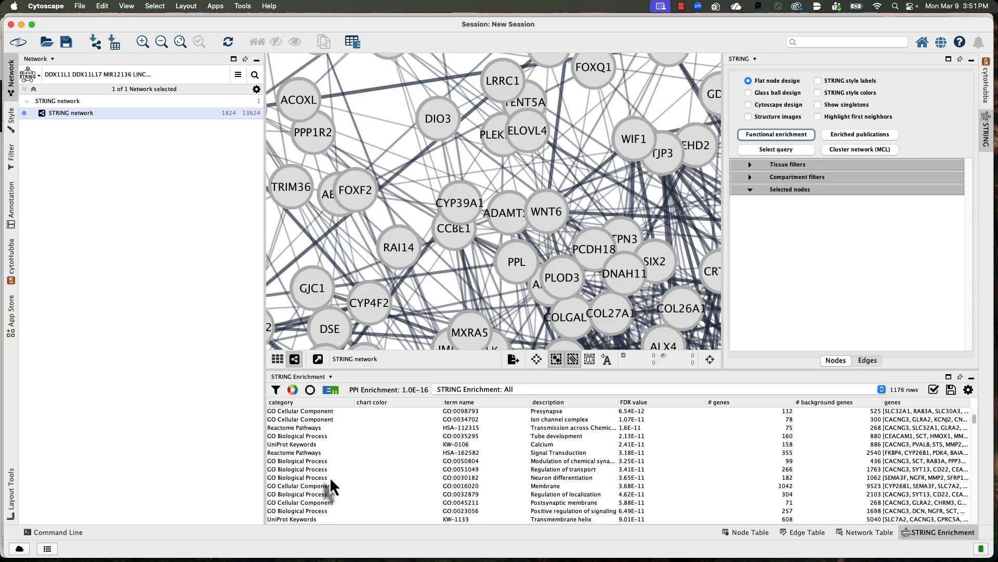
Step: Filter the STRING Enrichment table to the KEGG Pathways category
{"action": "left_click", "coordinate": [276, 389]}
{"action": "left_click", "coordinate": [464, 241]}
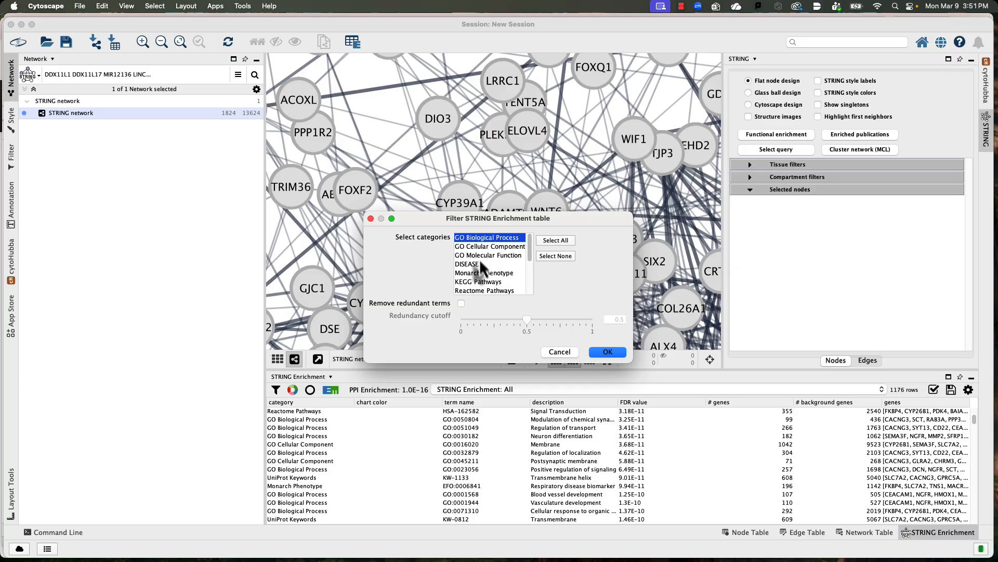
{"action": "scroll", "coordinate": [480, 261], "scroll_direction": "down", "scroll_amount": 1}
{"action": "left_click", "coordinate": [479, 273]}
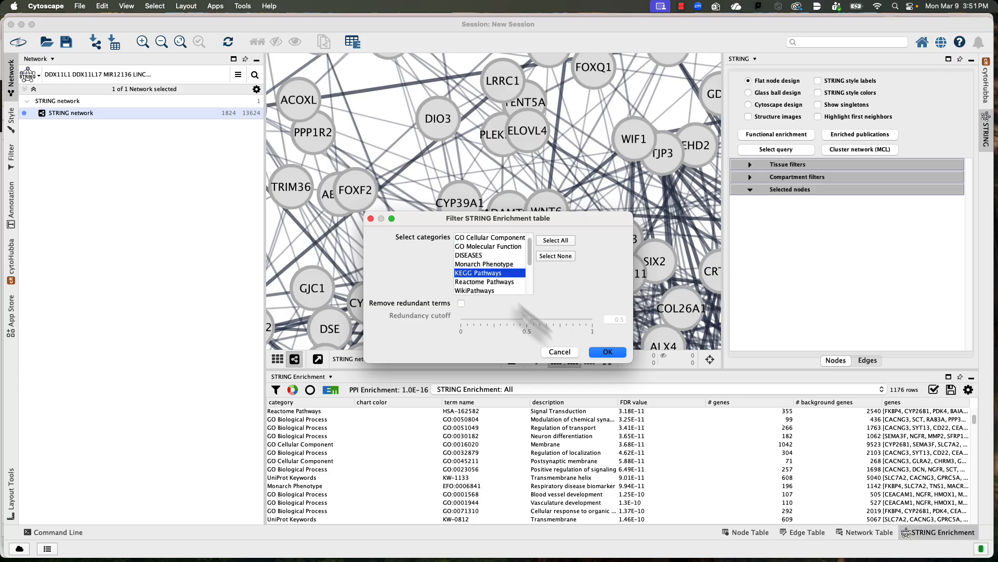
{"action": "left_click", "coordinate": [608, 352]}
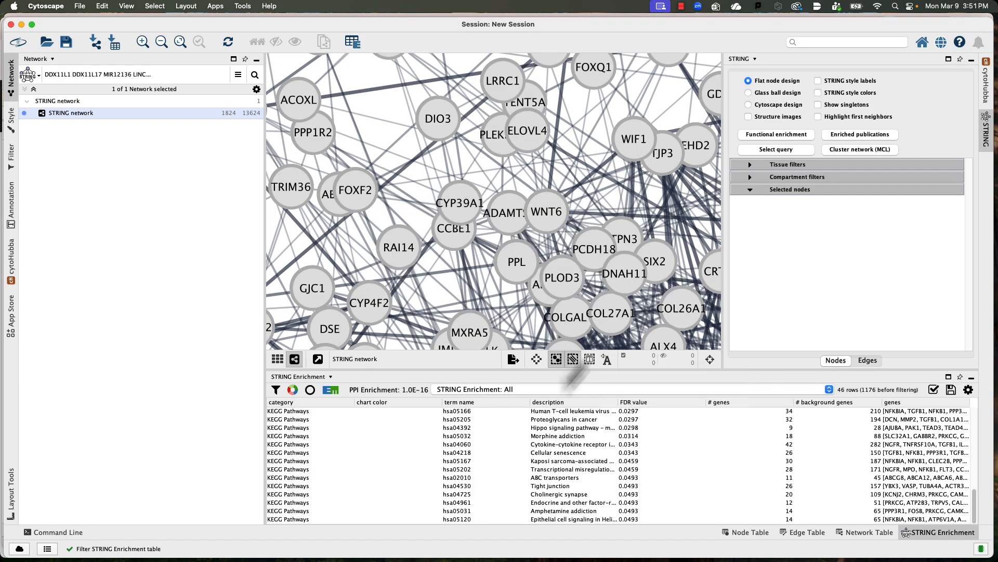
Step: Clear the category filter to list all enrichment terms, and open the enrichment table export dialog without exporting
{"action": "left_click", "coordinate": [277, 389]}
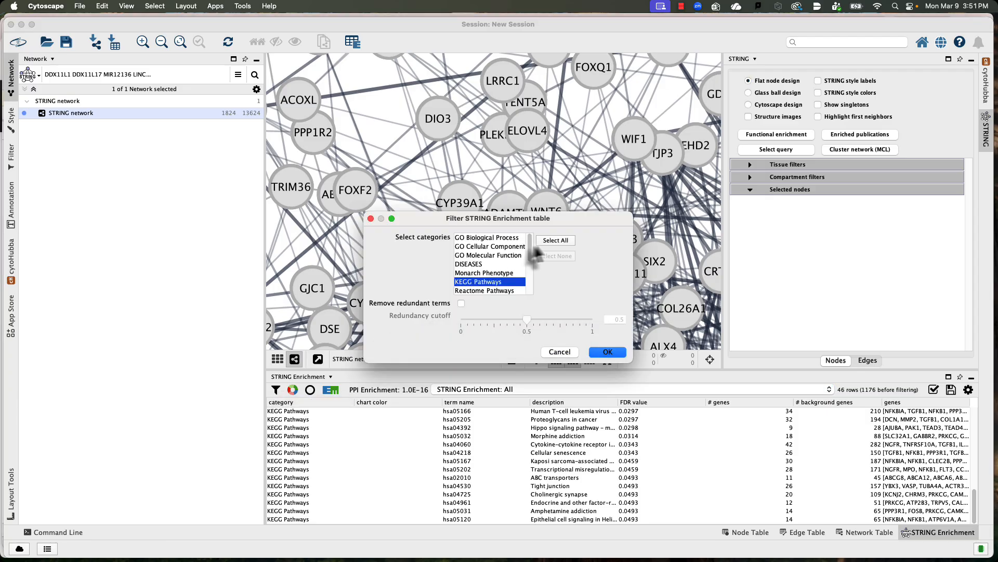
{"action": "left_click", "coordinate": [547, 243]}
{"action": "left_click", "coordinate": [548, 257]}
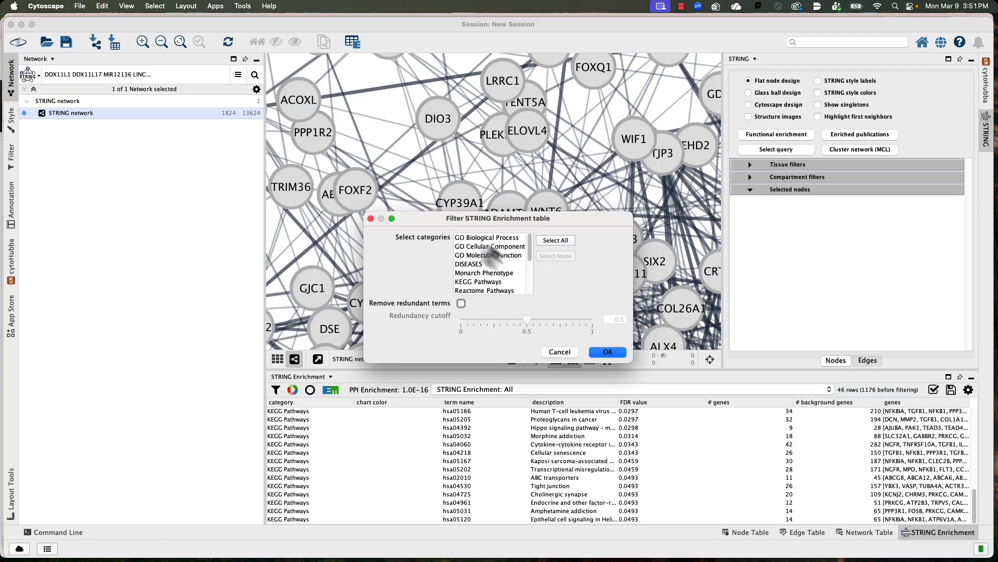
{"action": "left_click", "coordinate": [606, 352]}
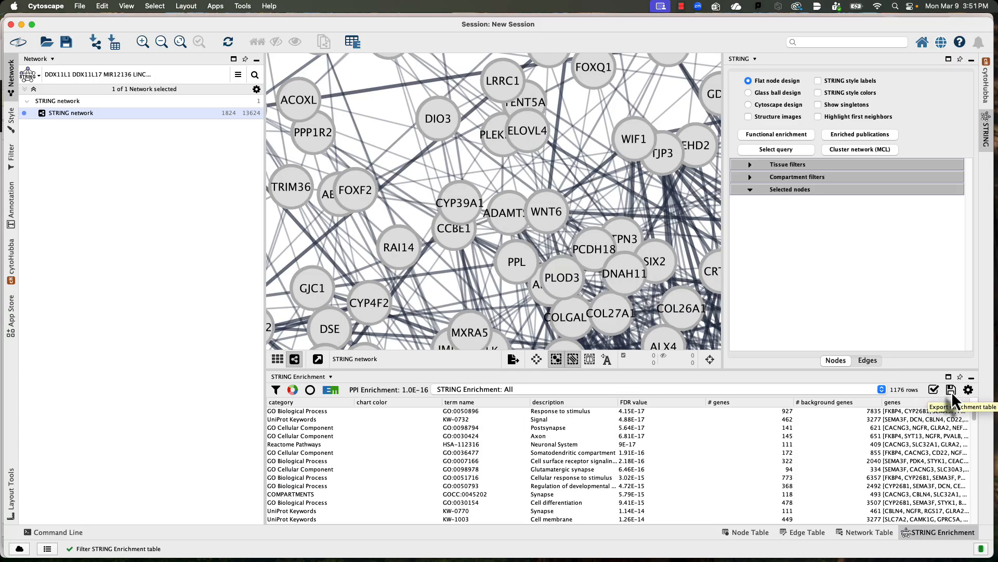
{"action": "left_click", "coordinate": [951, 390]}
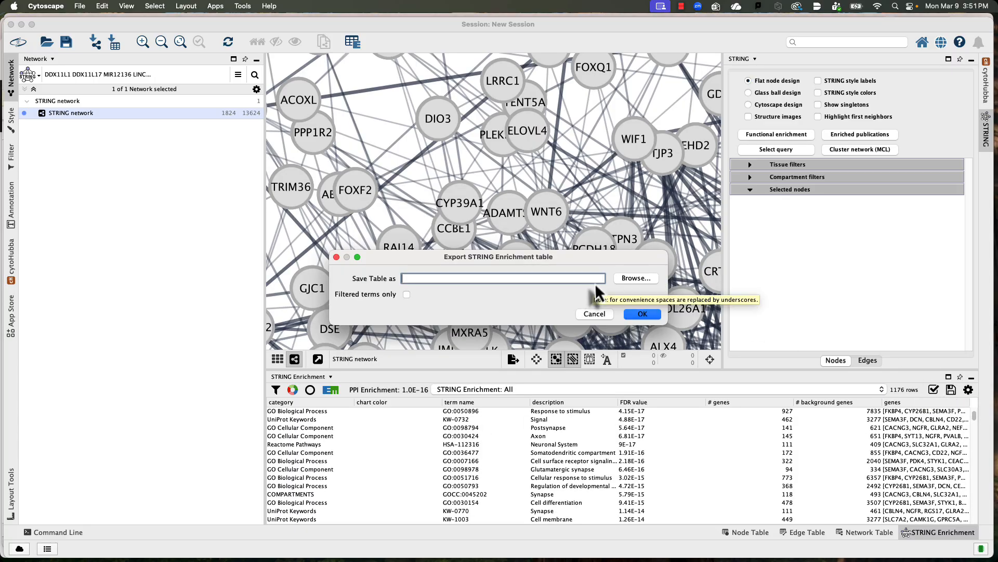
{"action": "left_click", "coordinate": [603, 314]}
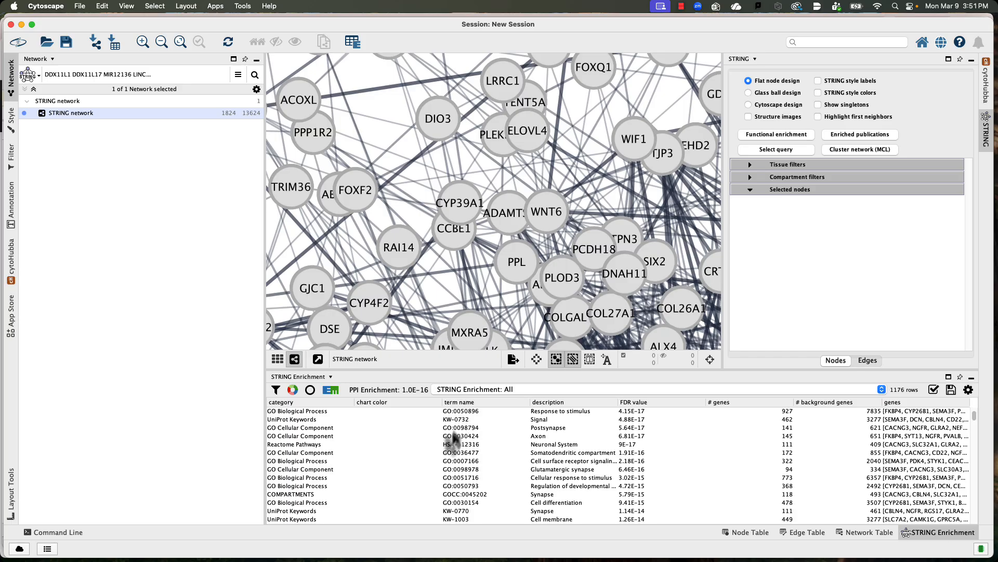
Step: Select the GO Cellular Component term Postsynapse (GO:0098794) in the enrichment table
{"action": "left_click", "coordinate": [304, 428]}
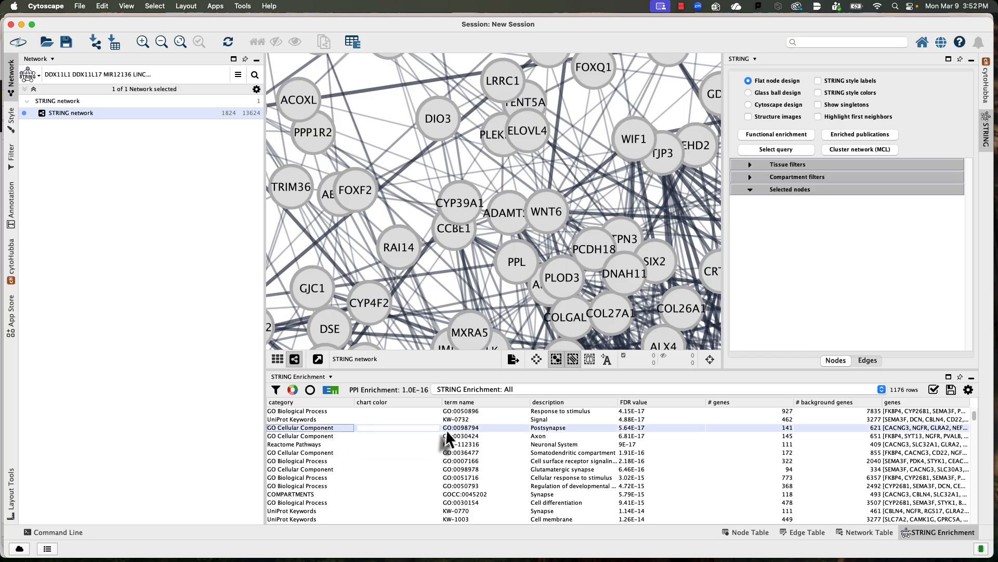
Step: Create an EnrichmentMap network from all enrichment terms with a Jaccard connectivity cutoff of 0.5, and accept the AutoAnnotate notice
{"action": "scroll", "coordinate": [452, 465], "scroll_direction": "down", "scroll_amount": 1}
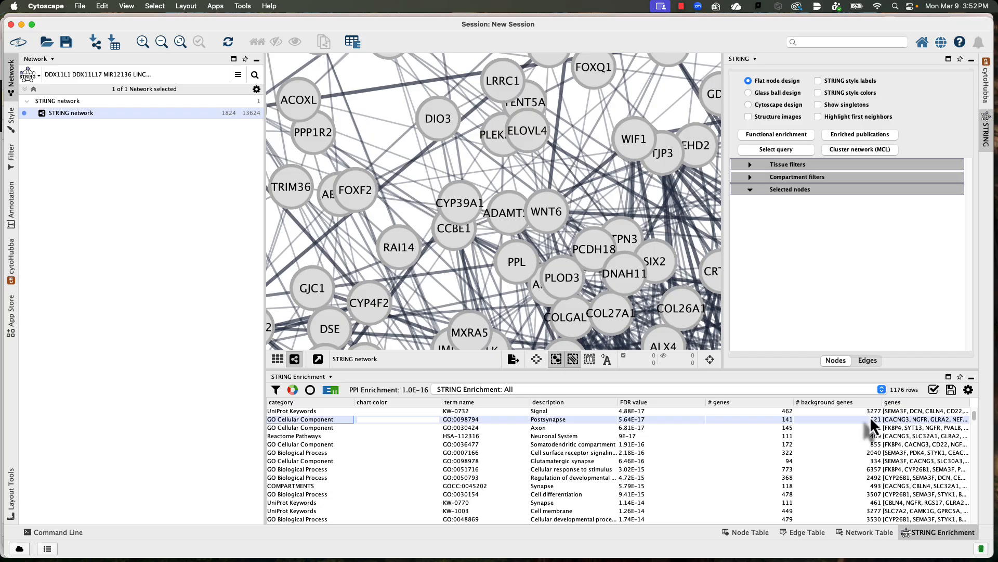
{"action": "scroll", "coordinate": [865, 415], "scroll_direction": "up", "scroll_amount": 3}
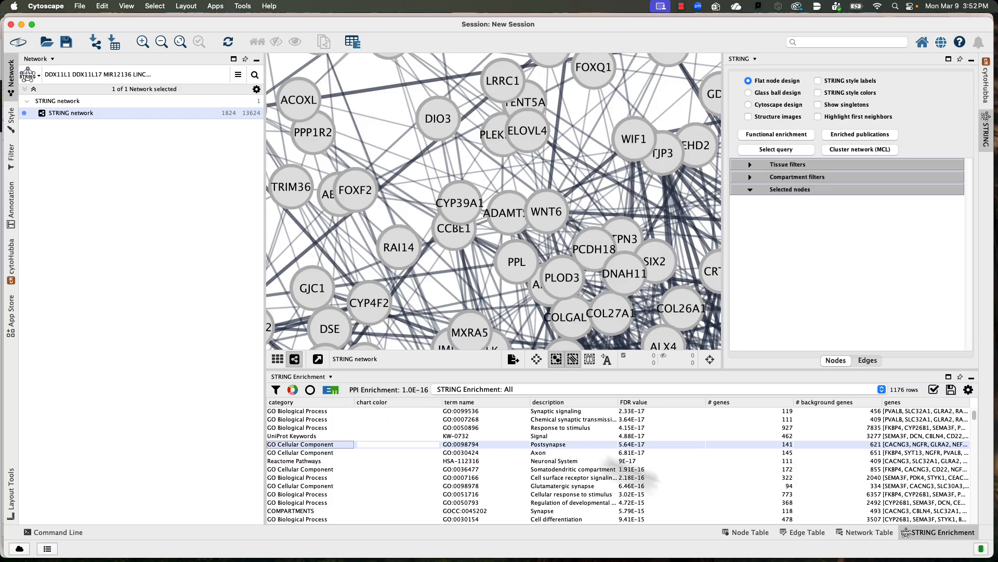
{"action": "left_click", "coordinate": [332, 392]}
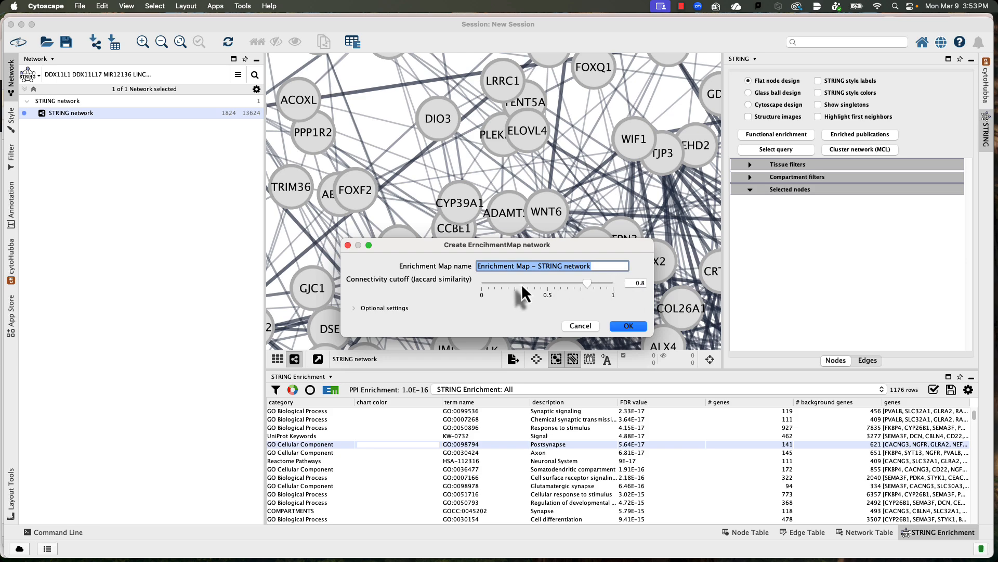
{"action": "left_click", "coordinate": [587, 286]}
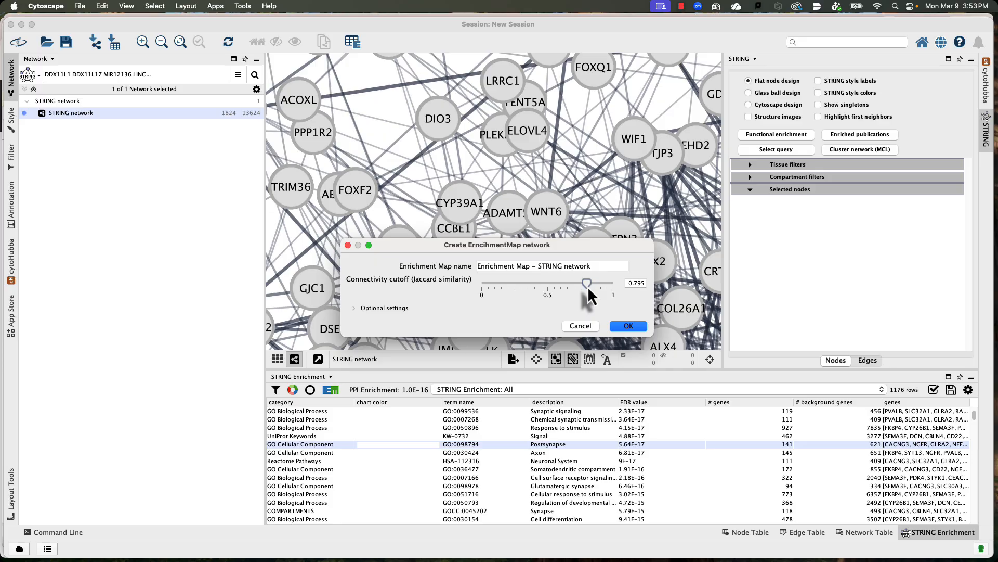
{"action": "left_click_drag", "start_coordinate": [587, 285], "coordinate": [546, 284]}
{"action": "left_click", "coordinate": [627, 326]}
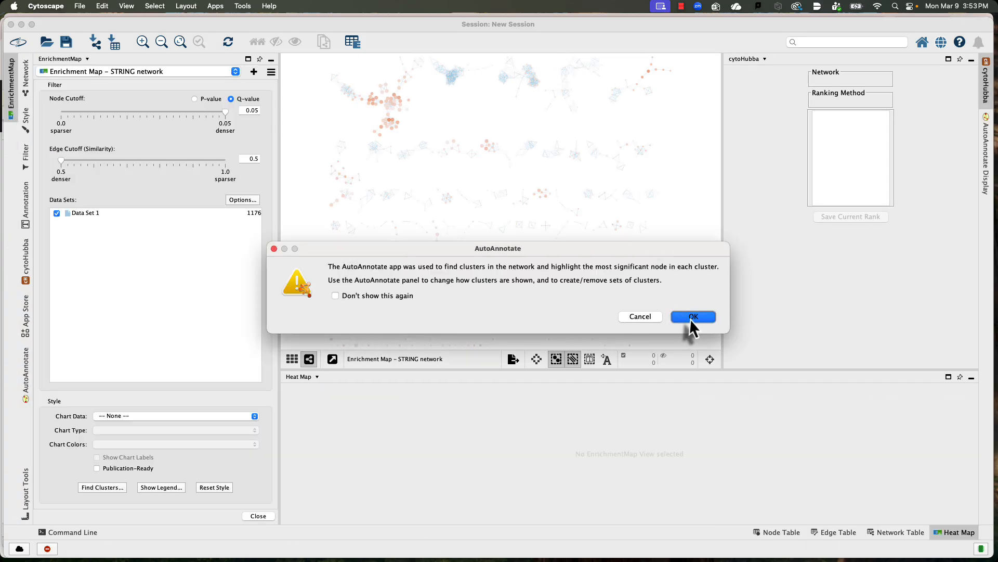
{"action": "left_click", "coordinate": [690, 317]}
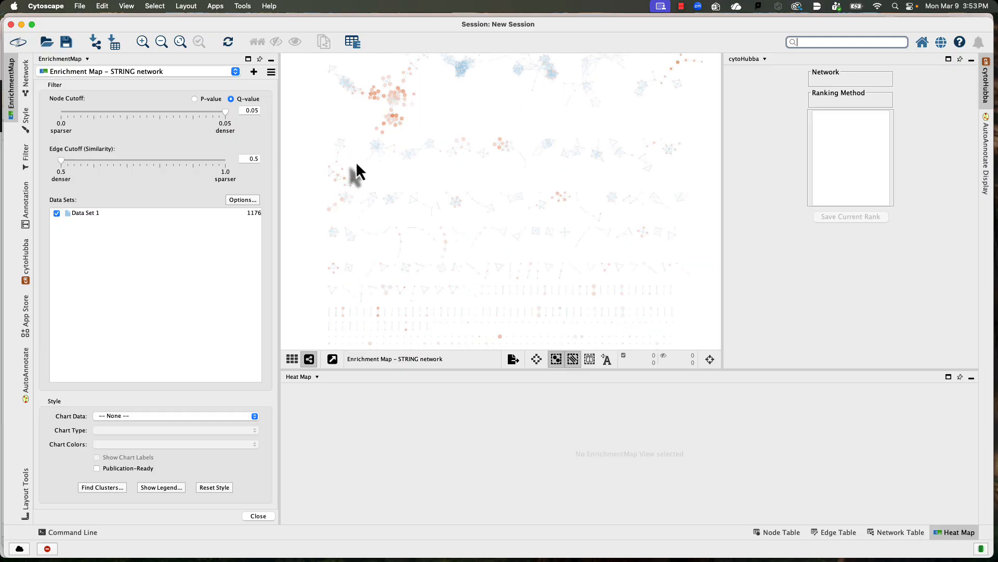
Step: Examine the Tissues, cell types and enzyme sources node, and the edge from Membrane to Cellular anatomical entity in the edge table
{"action": "scroll", "coordinate": [356, 165], "scroll_direction": "up", "scroll_amount": 5}
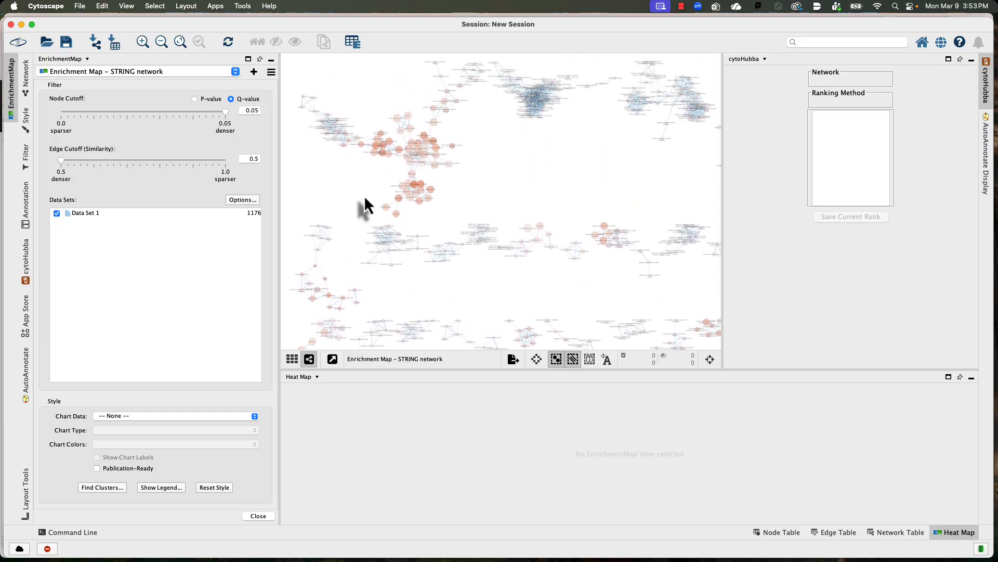
{"action": "scroll", "coordinate": [365, 200], "scroll_direction": "up", "scroll_amount": 6}
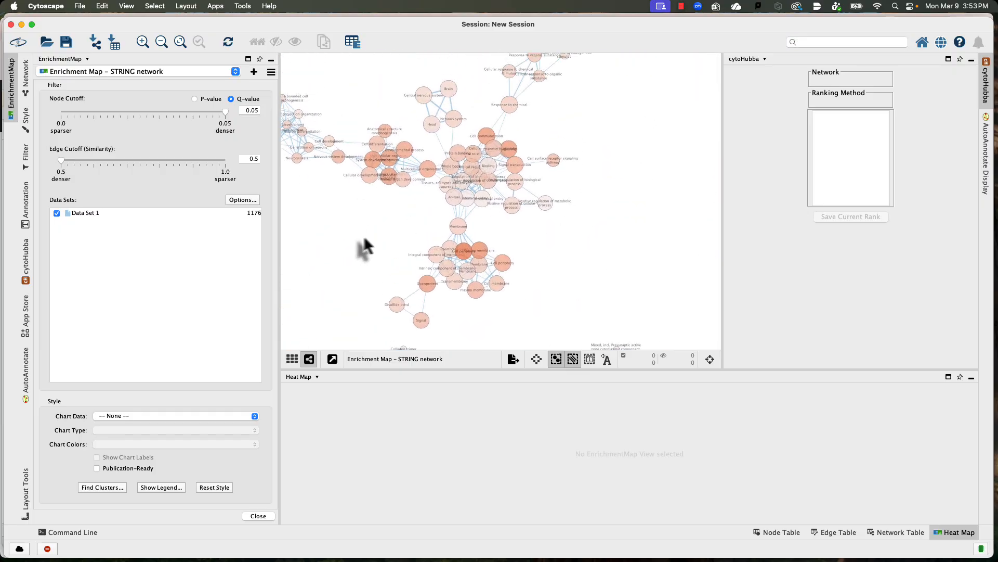
{"action": "scroll", "coordinate": [366, 236], "scroll_direction": "up", "scroll_amount": 3}
{"action": "left_click", "coordinate": [484, 148]}
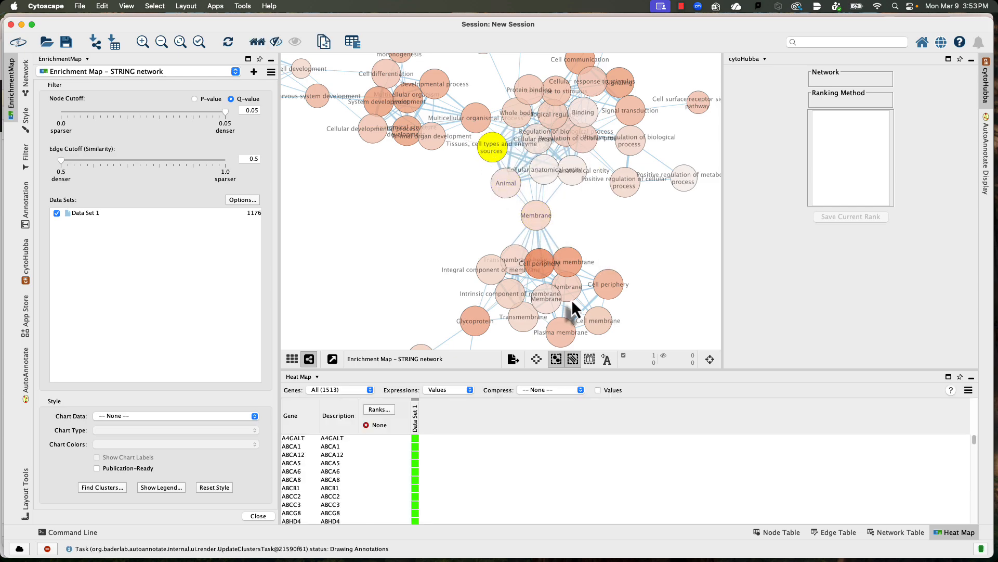
{"action": "left_click", "coordinate": [553, 196]}
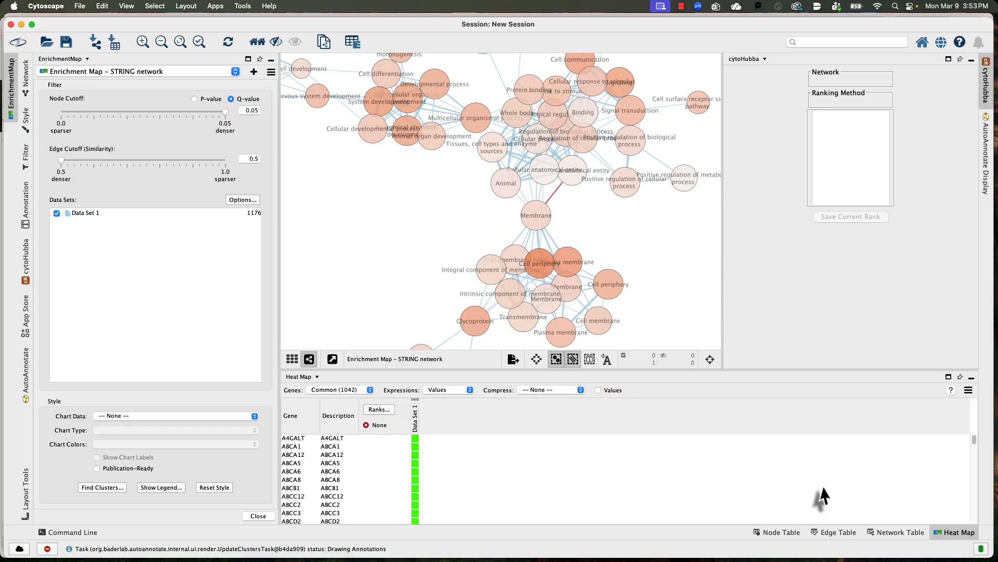
{"action": "left_click", "coordinate": [845, 529]}
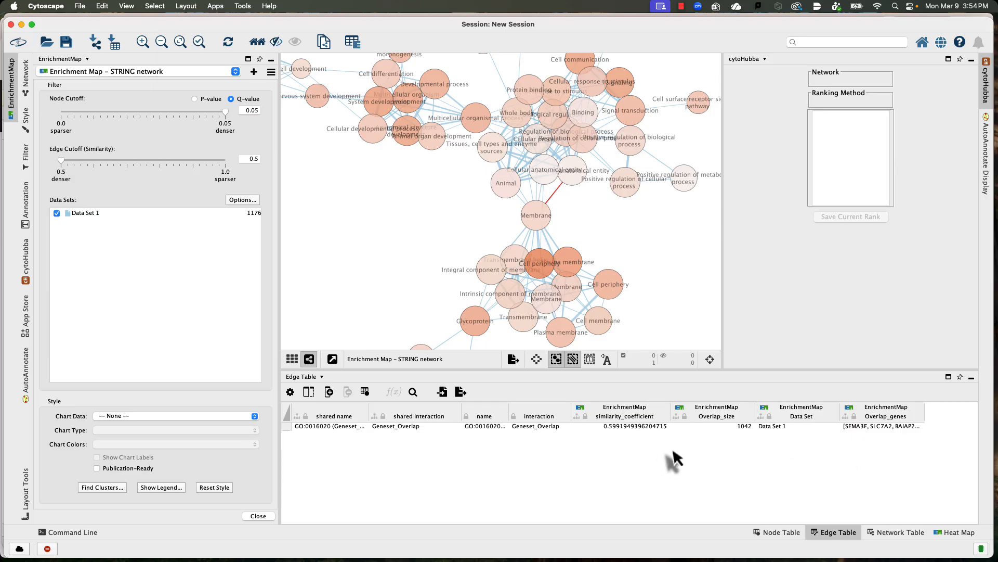
{"action": "left_click", "coordinate": [447, 231]}
{"action": "scroll", "coordinate": [470, 231], "scroll_direction": "down", "scroll_amount": 5}
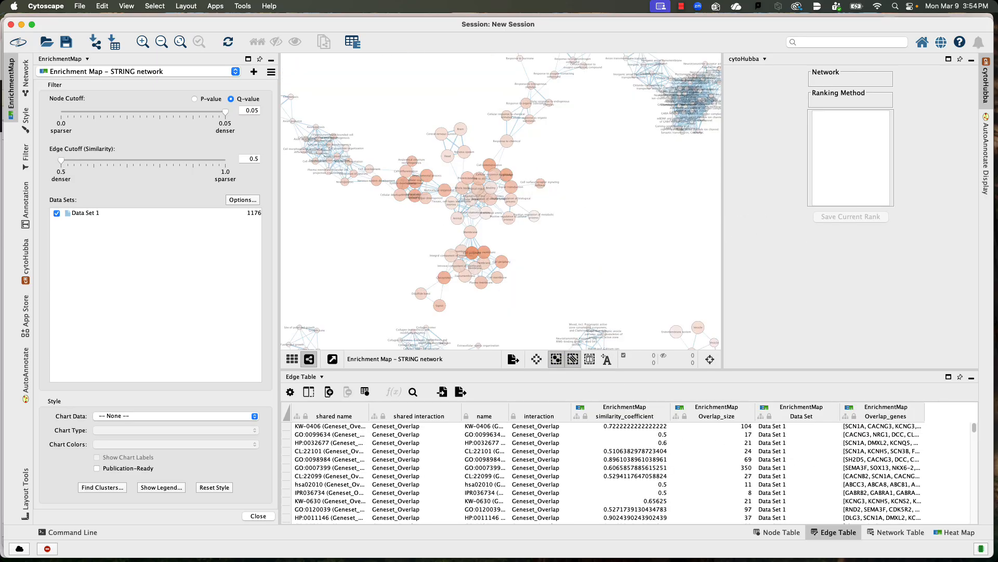
Step: Show the AutoAnnotate cluster shapes and cluster labels on the enrichment map, with label word wrap turned off
{"action": "left_click", "coordinate": [986, 162]}
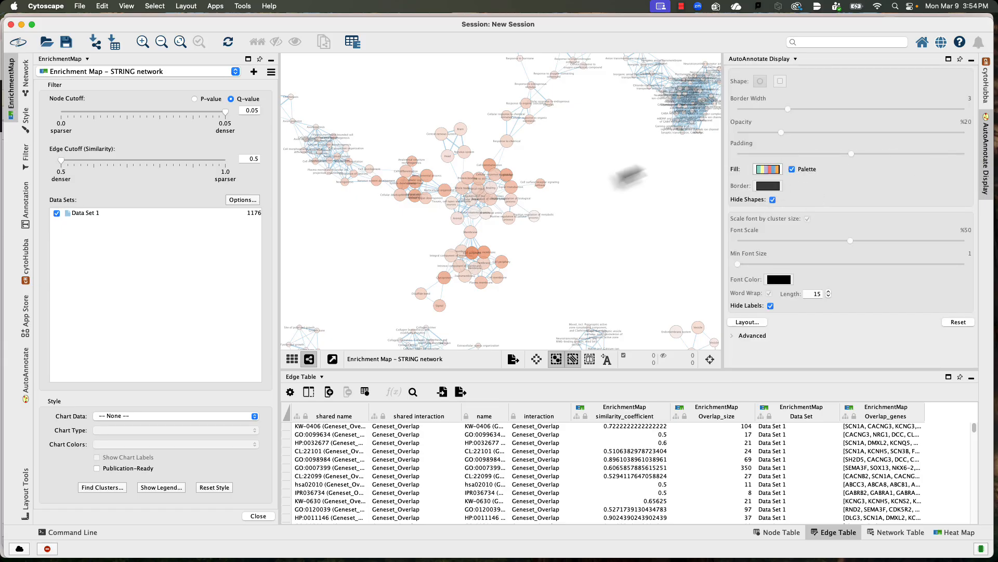
{"action": "scroll", "coordinate": [626, 182], "scroll_direction": "down", "scroll_amount": 3}
{"action": "scroll", "coordinate": [628, 179], "scroll_direction": "up", "scroll_amount": 2}
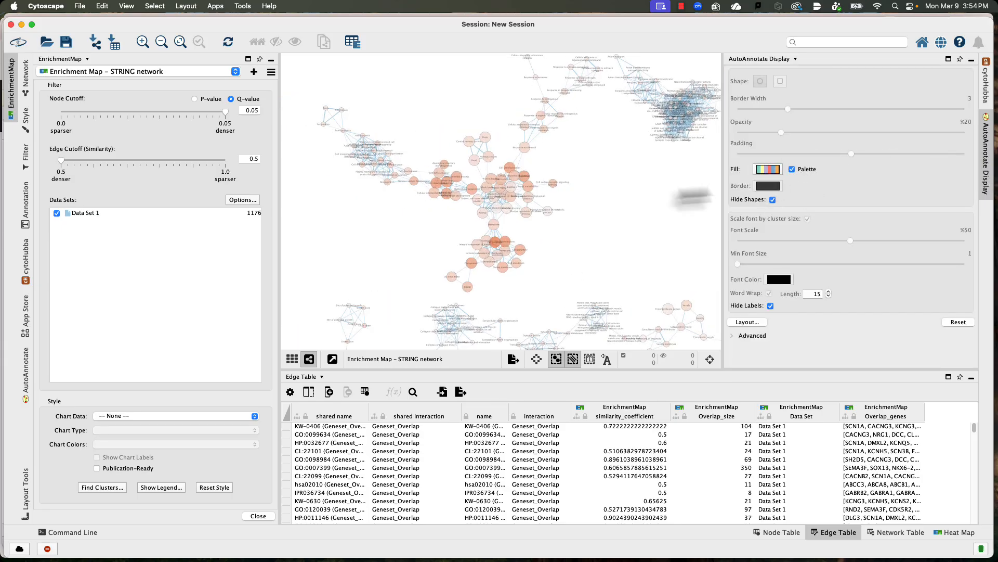
{"action": "left_click", "coordinate": [773, 200]}
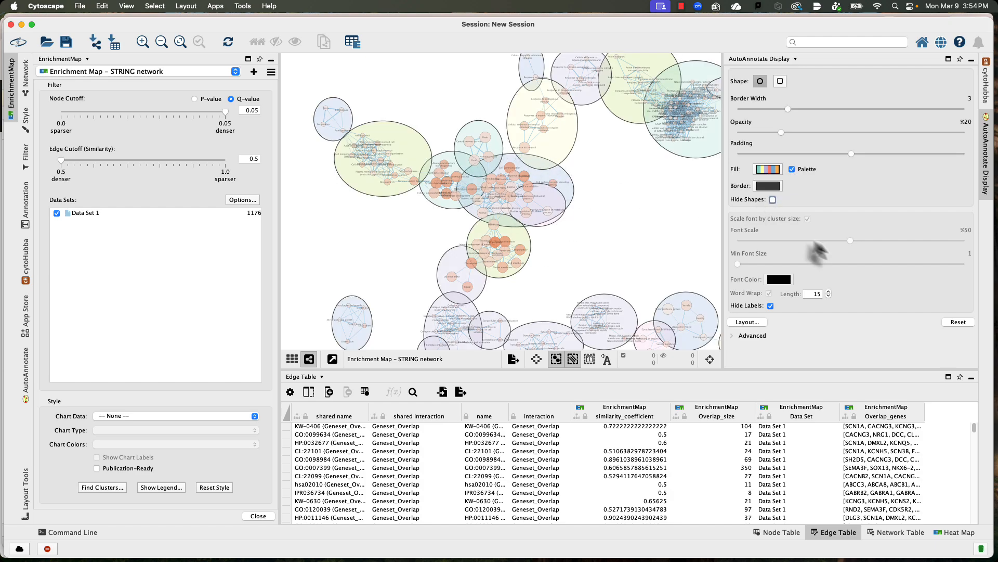
{"action": "left_click", "coordinate": [772, 200]}
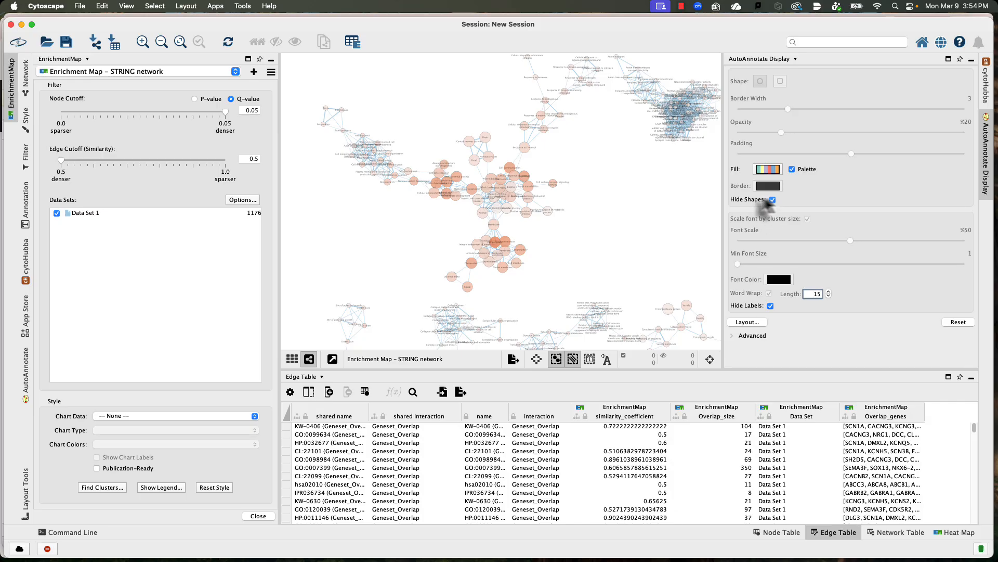
{"action": "left_click", "coordinate": [773, 200]}
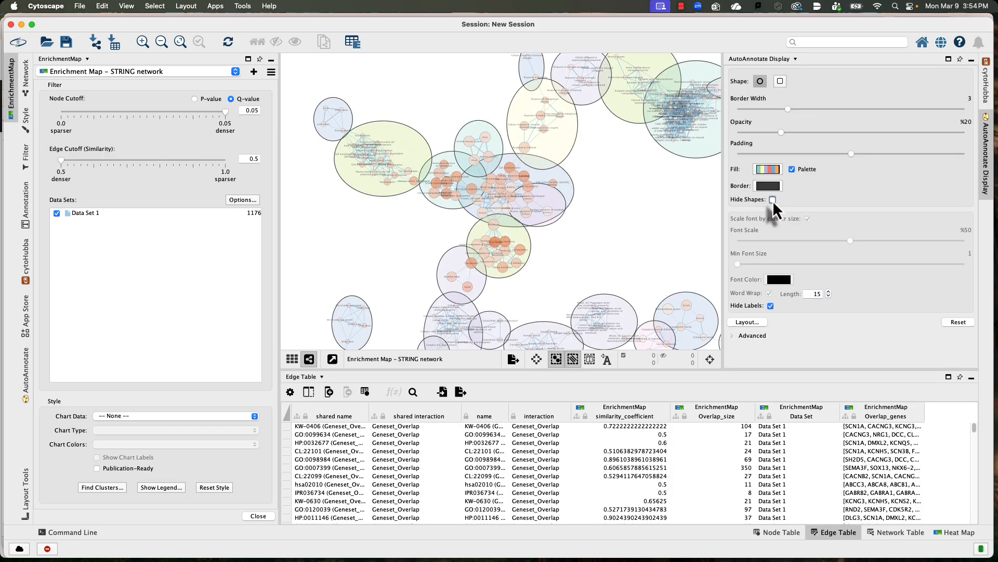
{"action": "left_click", "coordinate": [773, 200]}
{"action": "left_click", "coordinate": [773, 200]}
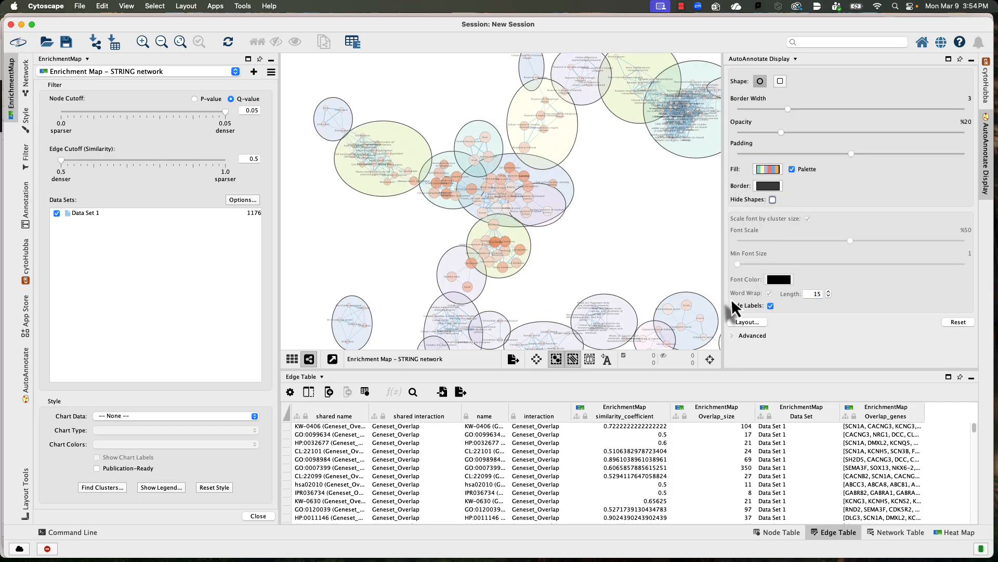
{"action": "left_click", "coordinate": [771, 306]}
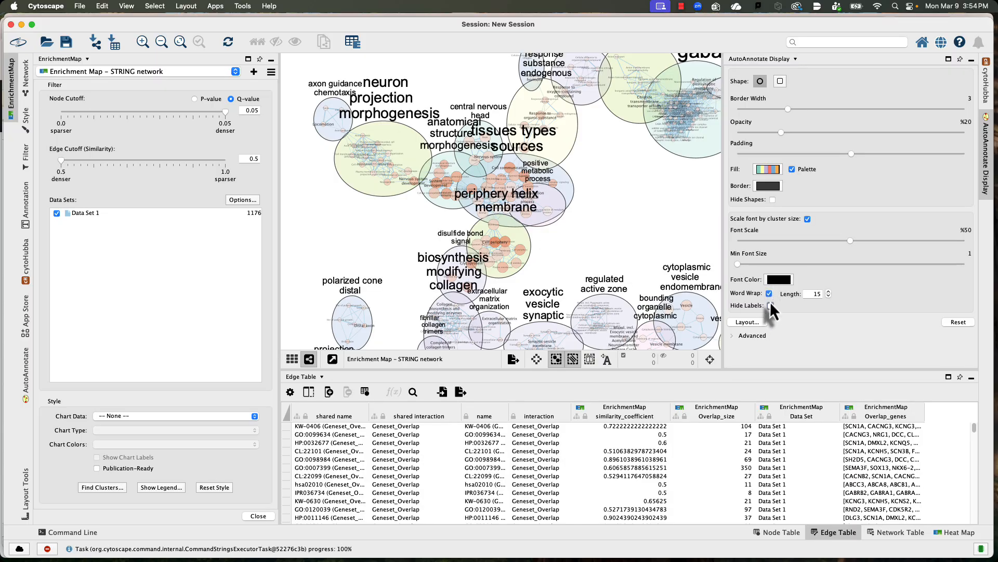
{"action": "left_click", "coordinate": [769, 294]}
Step: Lay out the annotated clusters to minimize overlap with single nodes grouped together, and look over the rearranged clusters
{"action": "left_click", "coordinate": [746, 324]}
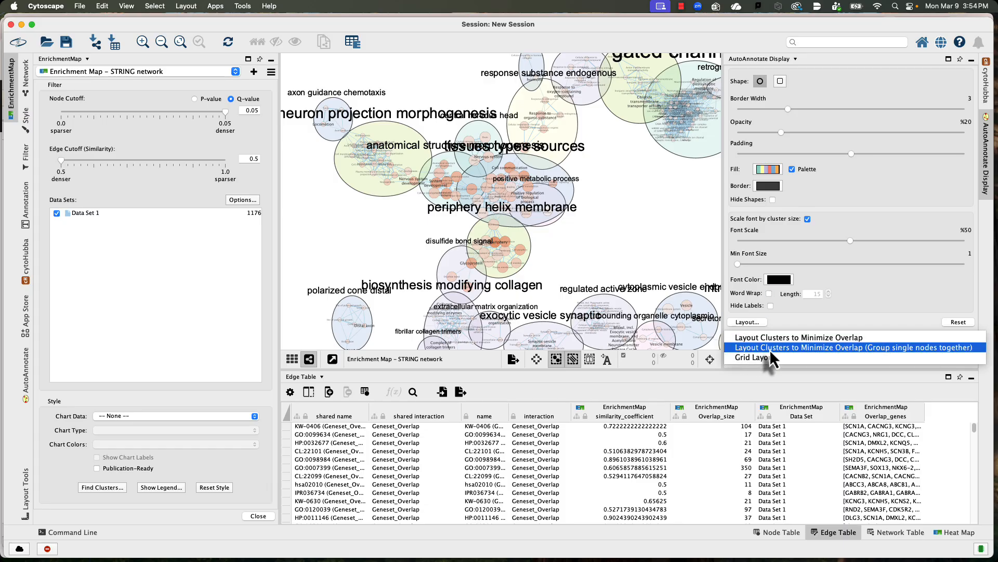
{"action": "left_click", "coordinate": [770, 348]}
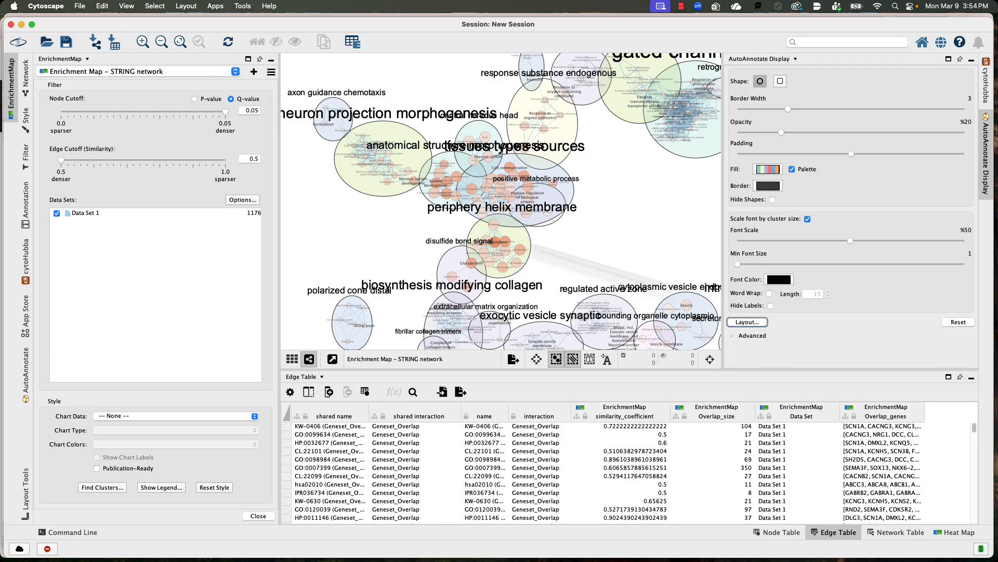
{"action": "scroll", "coordinate": [515, 212], "scroll_direction": "up", "scroll_amount": 8}
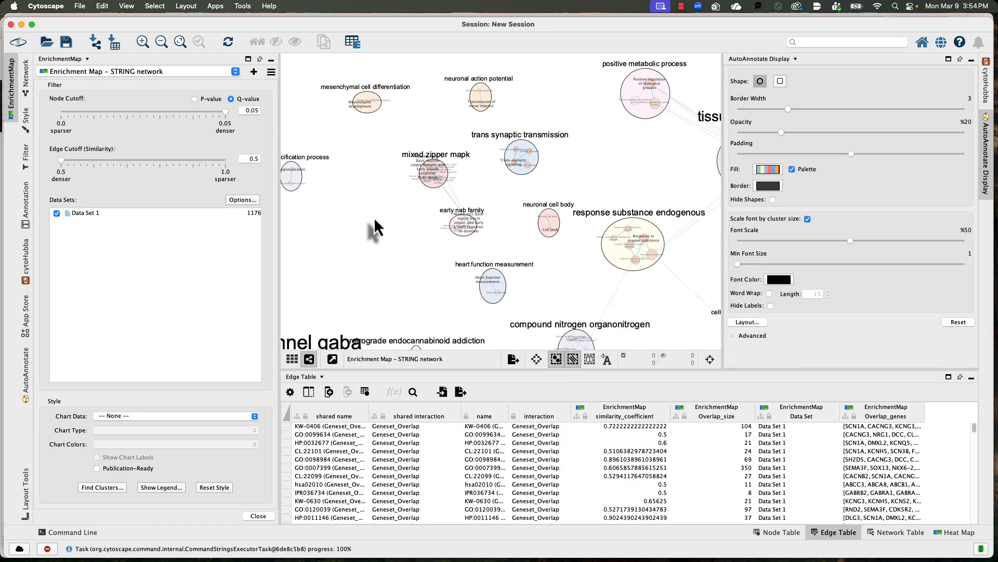
{"action": "scroll", "coordinate": [373, 218], "scroll_direction": "down", "scroll_amount": 5}
{"action": "left_click_drag", "start_coordinate": [385, 221], "coordinate": [485, 152]}
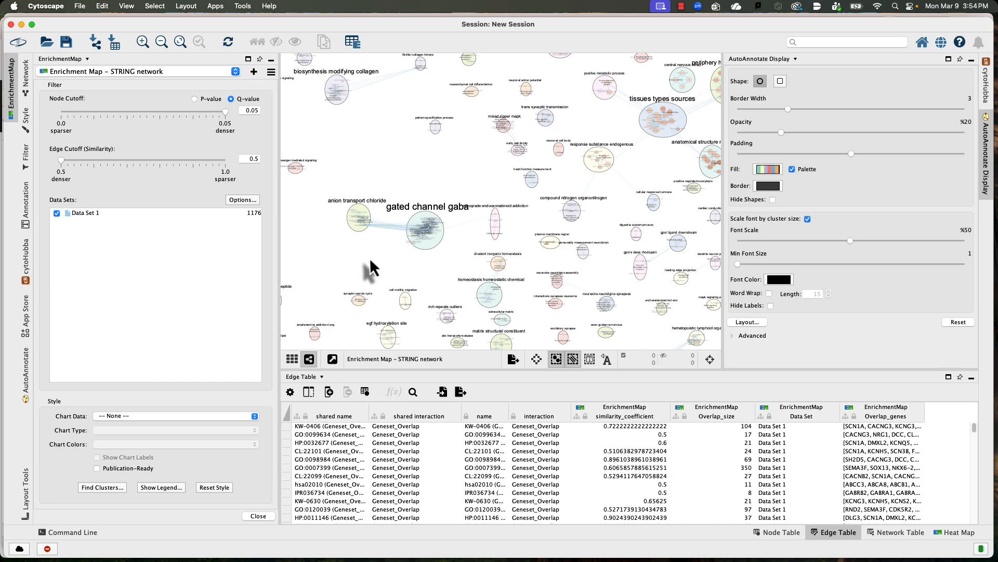
{"action": "left_click_drag", "start_coordinate": [371, 260], "coordinate": [386, 229]}
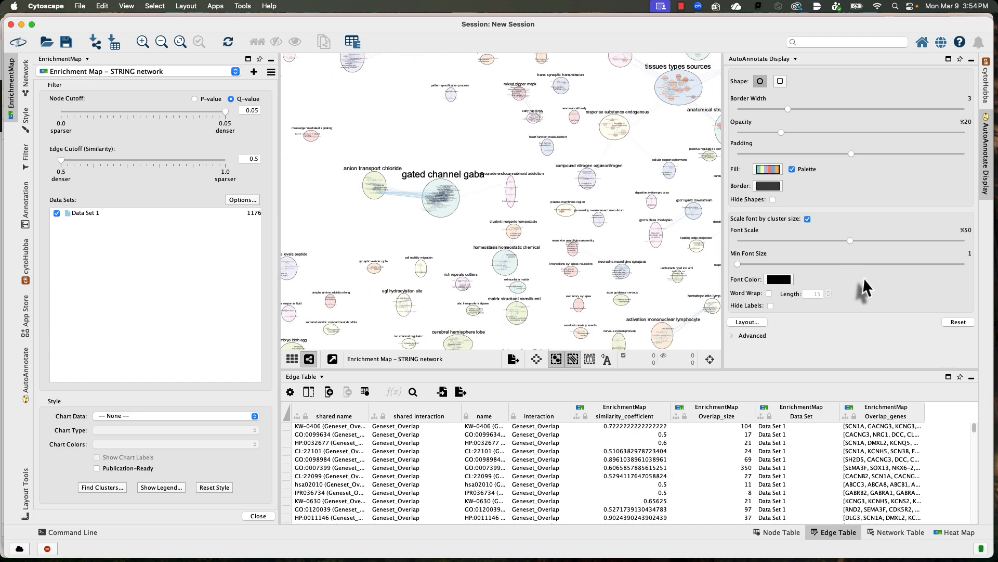
{"action": "scroll", "coordinate": [499, 223], "scroll_direction": "up", "scroll_amount": 3}
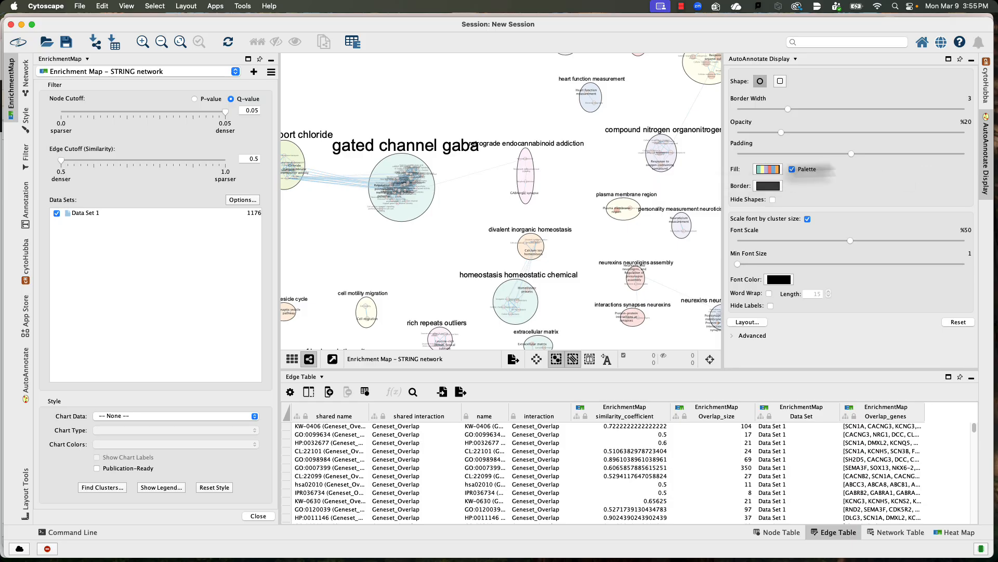
Step: Browse the cluster fill palettes from ColorBrewer Sequential through Viridis Sequential without applying one
{"action": "left_click", "coordinate": [768, 169]}
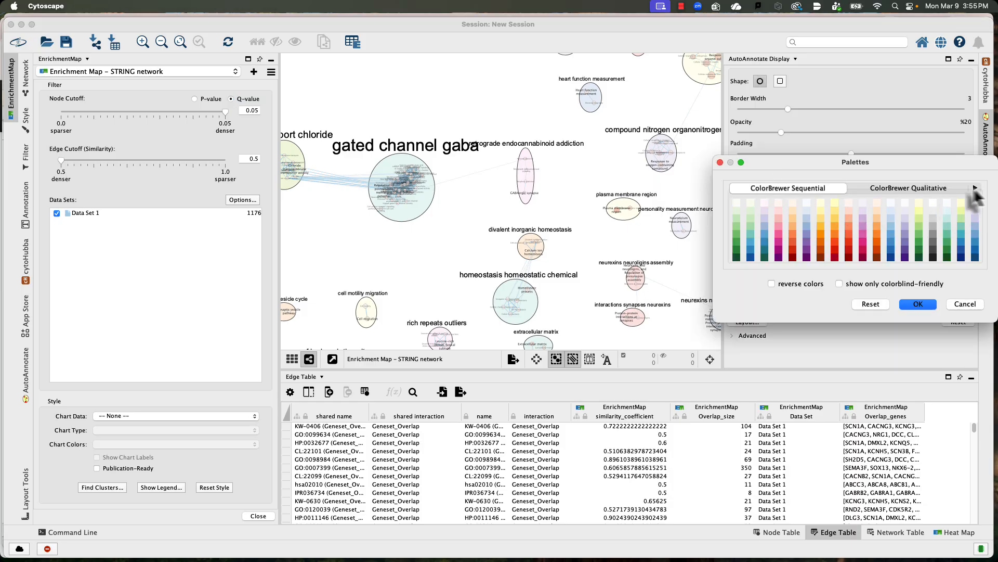
{"action": "left_click", "coordinate": [976, 187]}
{"action": "left_click", "coordinate": [976, 187]}
{"action": "left_click", "coordinate": [976, 188]}
{"action": "left_click", "coordinate": [976, 188]}
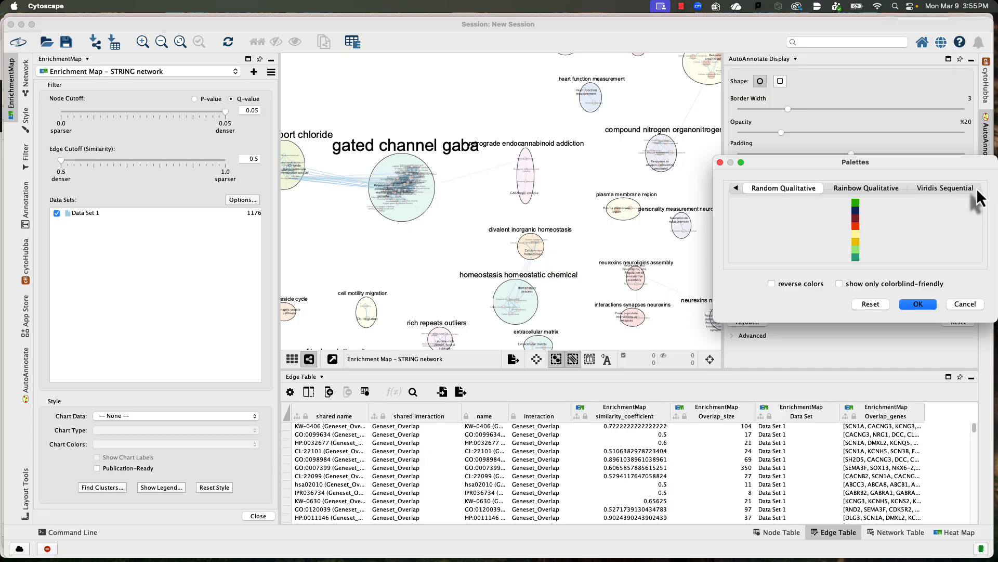
{"action": "left_click", "coordinate": [977, 188]}
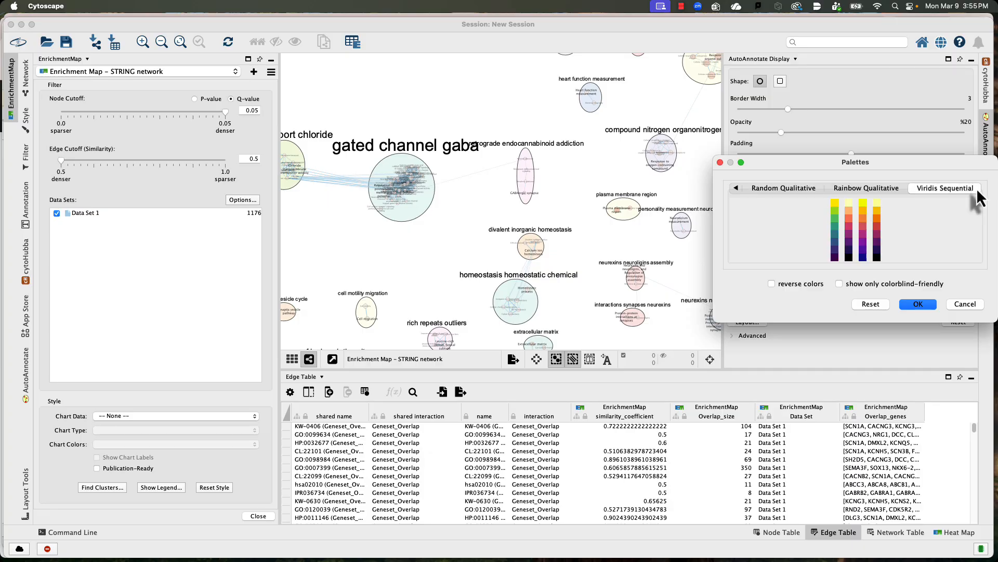
{"action": "left_click", "coordinate": [735, 188]}
{"action": "left_click", "coordinate": [736, 188]}
{"action": "left_click", "coordinate": [735, 189]}
{"action": "left_click", "coordinate": [736, 189]}
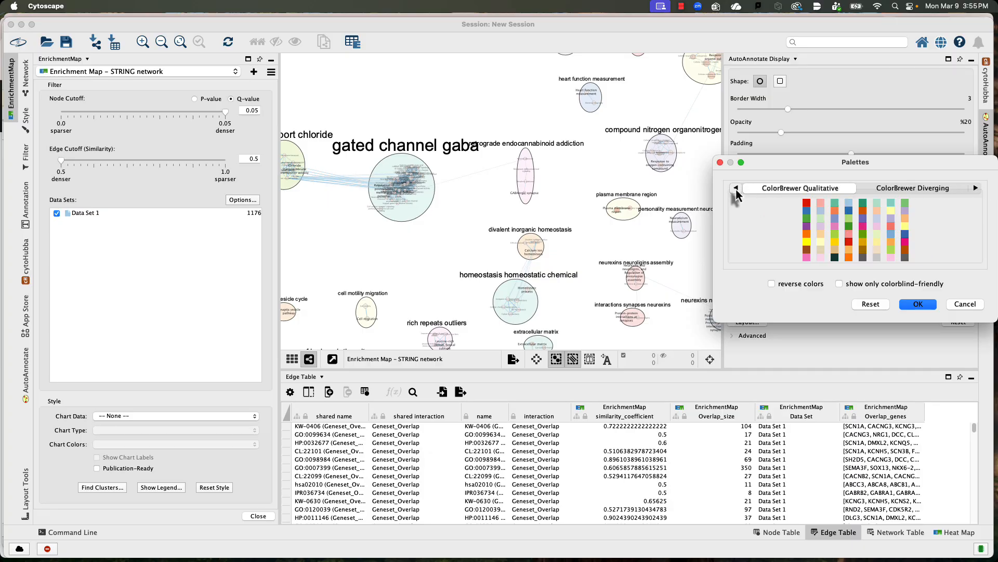
{"action": "left_click", "coordinate": [736, 188]}
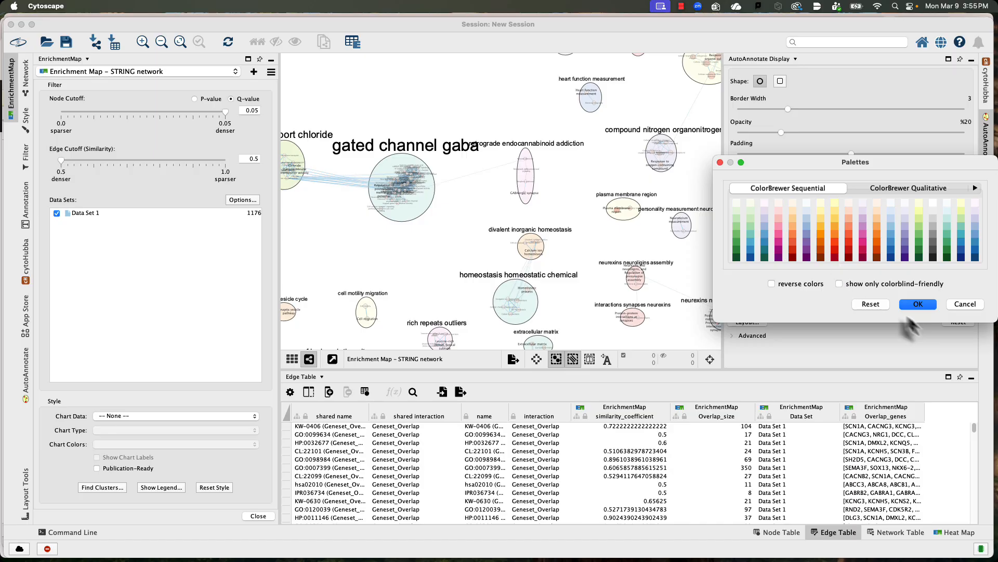
{"action": "left_click", "coordinate": [972, 306]}
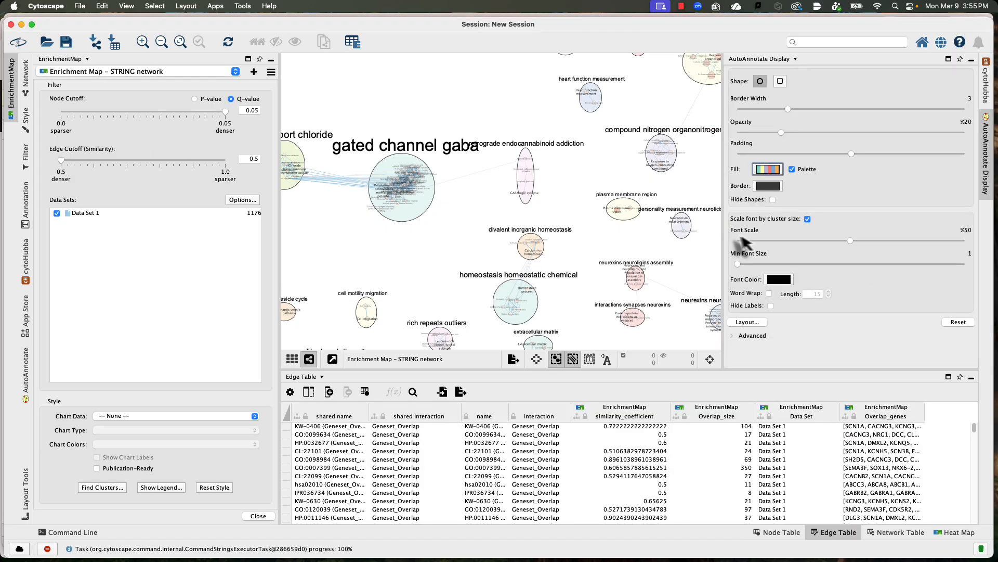
Step: Replace the cluster shapes' palette fill with a single light cyan colour
{"action": "left_click", "coordinate": [791, 169]}
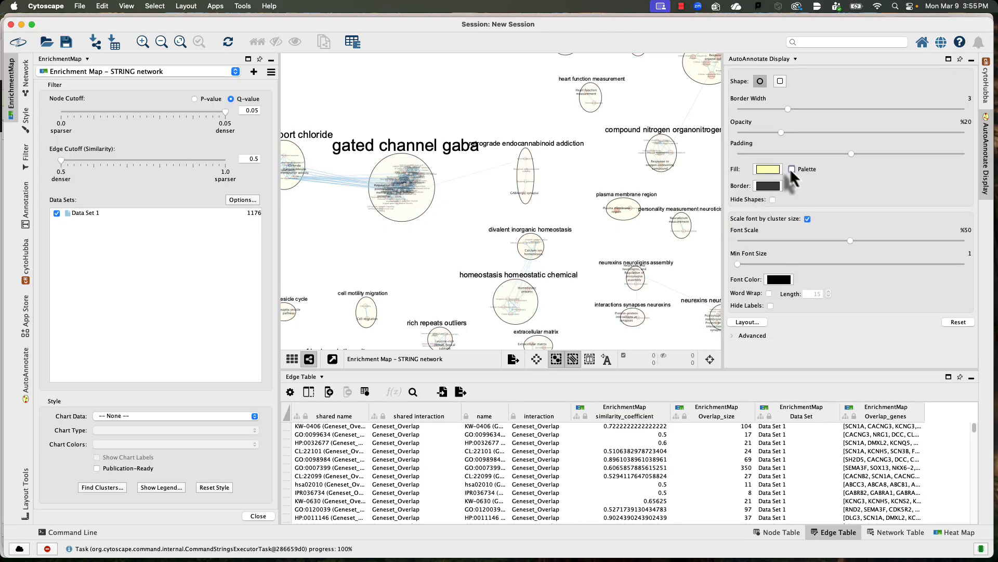
{"action": "left_click", "coordinate": [768, 169]}
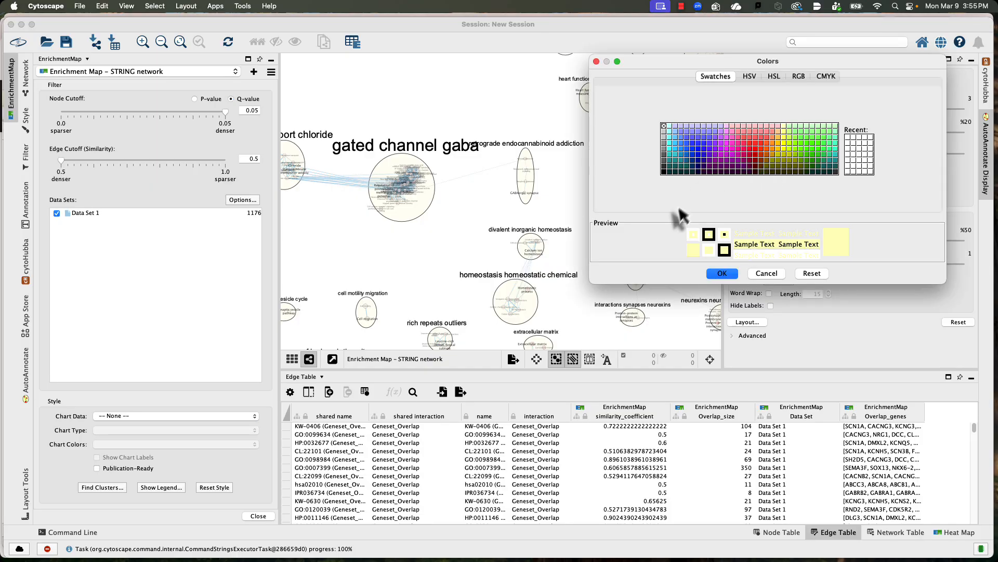
{"action": "left_click", "coordinate": [669, 127]}
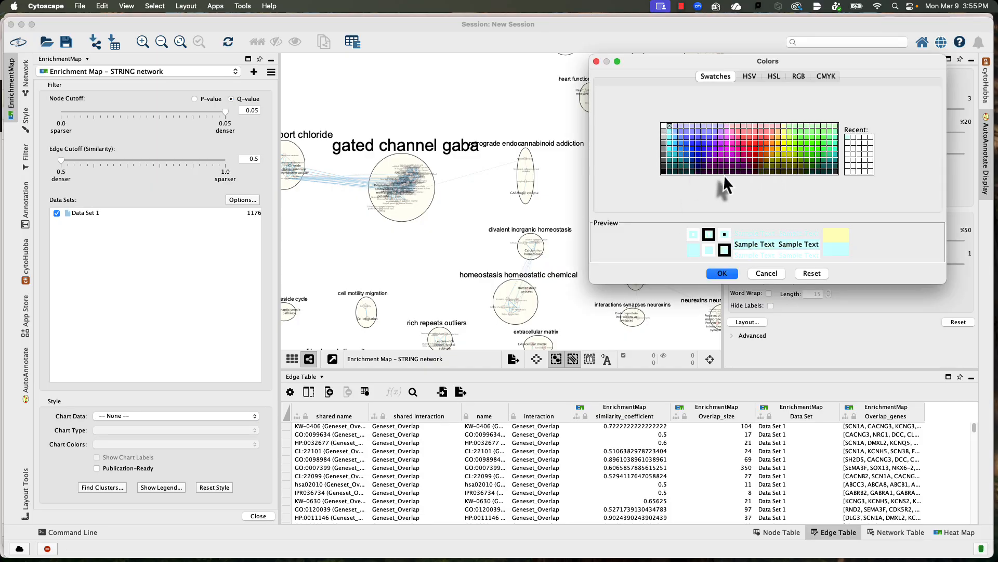
{"action": "left_click", "coordinate": [735, 276]}
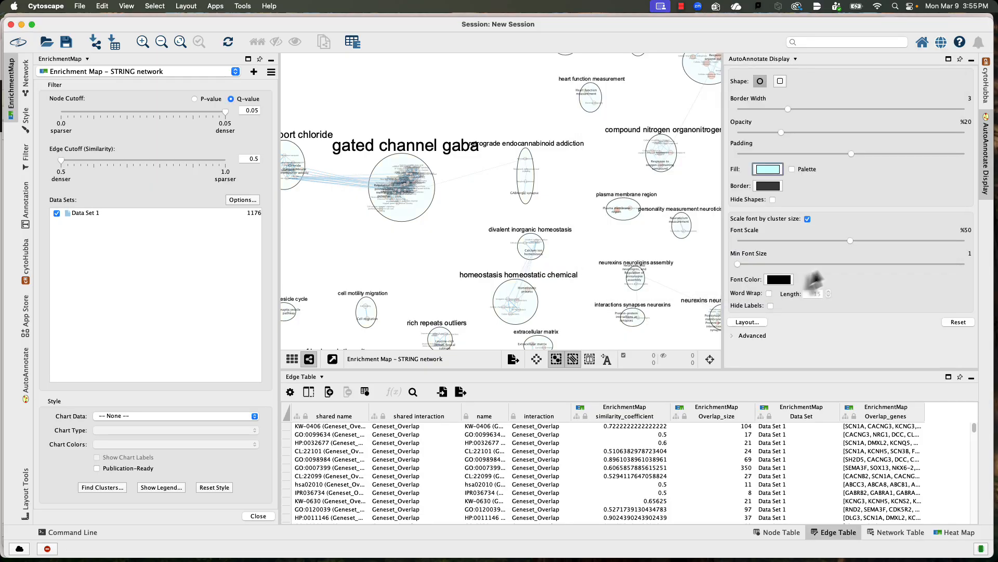
Step: Change the border colour of the cluster shapes to a light gray swatch
{"action": "scroll", "coordinate": [513, 216], "scroll_direction": "up", "scroll_amount": 3}
{"action": "scroll", "coordinate": [513, 216], "scroll_direction": "down", "scroll_amount": 3}
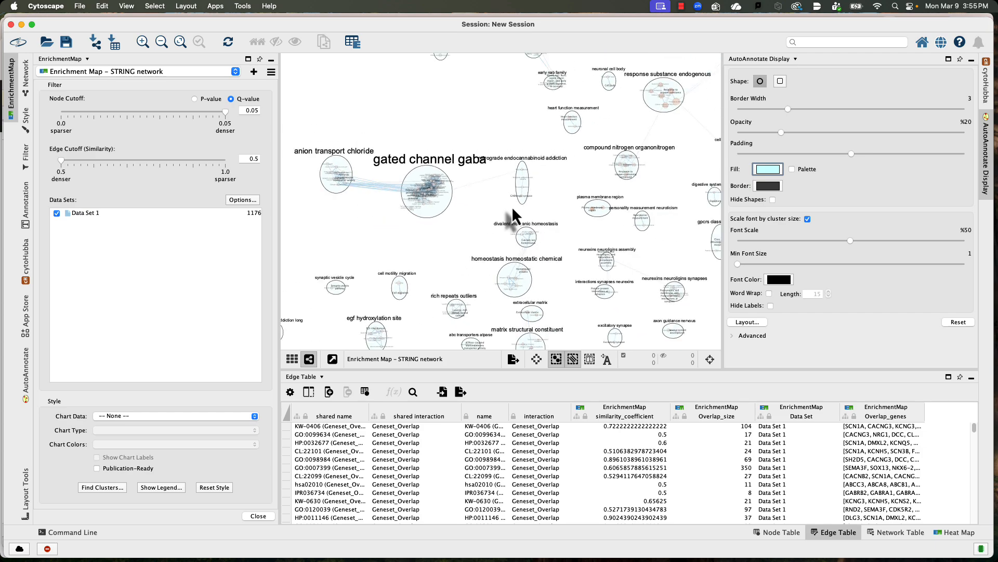
{"action": "left_click", "coordinate": [769, 189]}
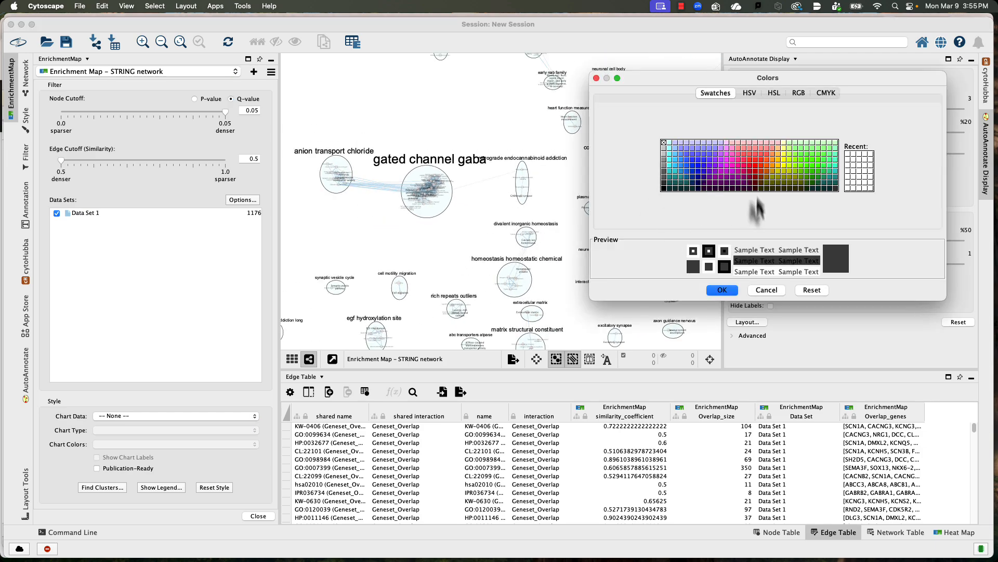
{"action": "left_click", "coordinate": [665, 150]}
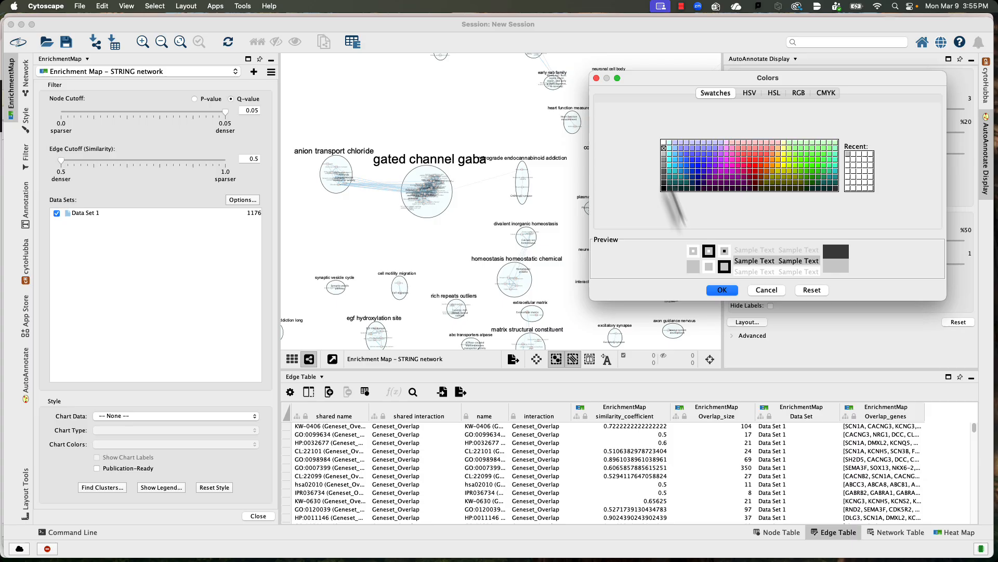
{"action": "left_click", "coordinate": [721, 291]}
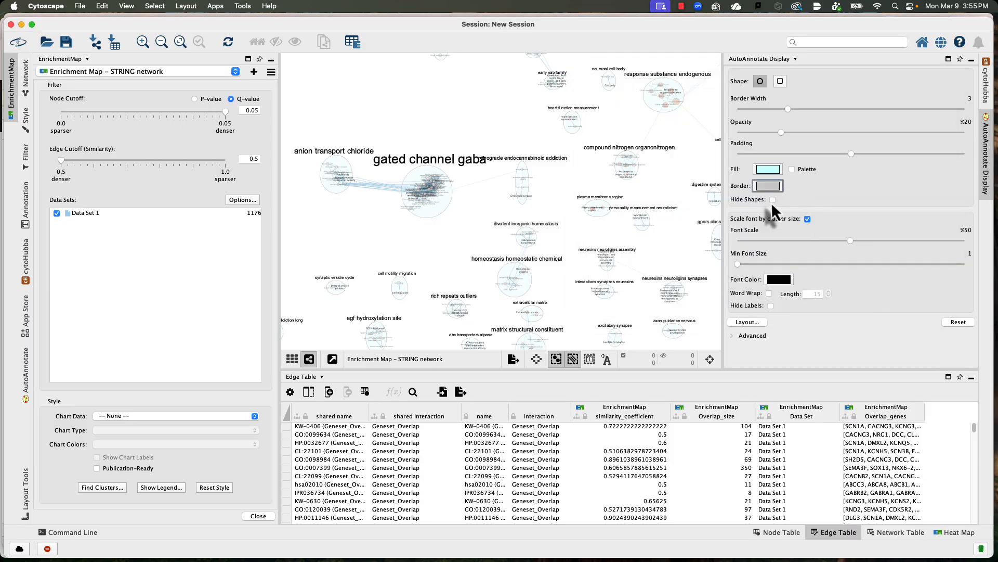
Step: Reduce the cluster label font scale to 43% and check the labels around the gated channel gaba cluster
{"action": "mouse_move", "coordinate": [850, 240]}
{"action": "left_mouse_down"}
{"action": "mouse_move", "coordinate": [876, 241]}
{"action": "mouse_move", "coordinate": [833, 241]}
{"action": "left_mouse_up"}
{"action": "scroll", "coordinate": [520, 221], "scroll_direction": "up", "scroll_amount": 3}
{"action": "scroll", "coordinate": [519, 215], "scroll_direction": "up", "scroll_amount": 3}
{"action": "left_click_drag", "start_coordinate": [493, 218], "coordinate": [603, 225]}
{"action": "left_click_drag", "start_coordinate": [525, 242], "coordinate": [551, 273]}
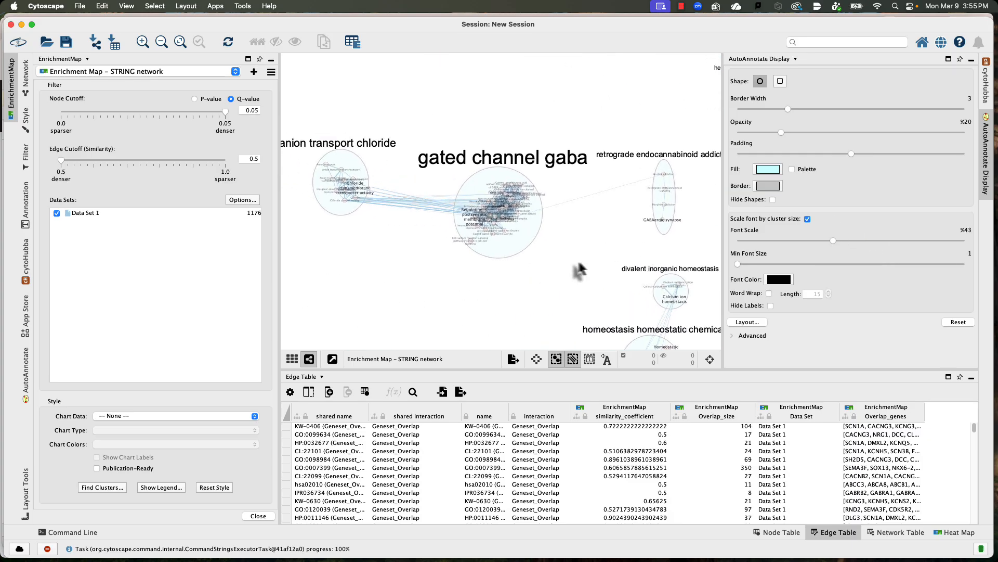
{"action": "scroll", "coordinate": [579, 266], "scroll_direction": "up", "scroll_amount": 5}
{"action": "left_click_drag", "start_coordinate": [659, 133], "coordinate": [576, 140]}
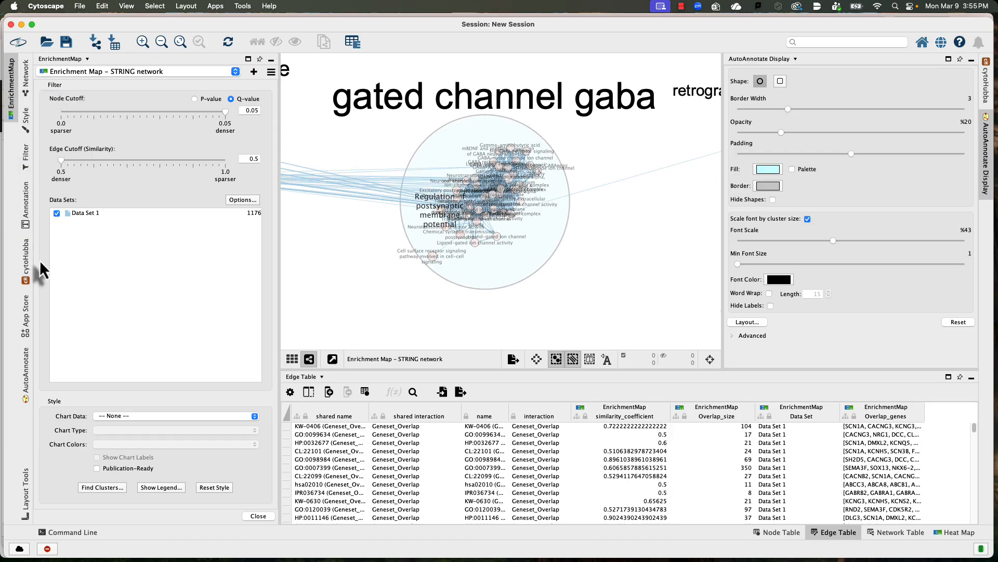
Step: Show the AutoAnnotate cluster list and select the gated channel gaba cluster to inspect its nodes in the enrichment map
{"action": "left_click", "coordinate": [28, 363]}
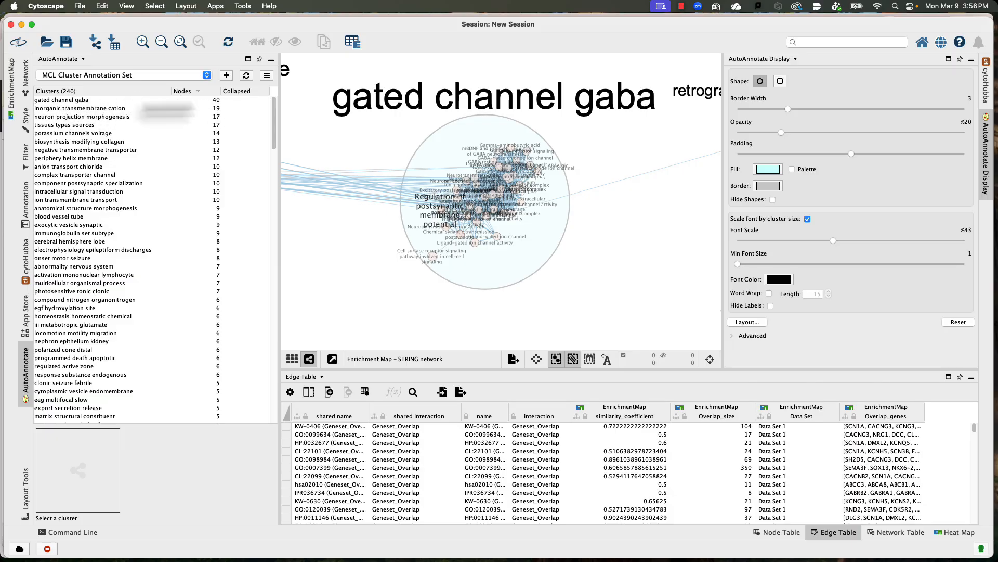
{"action": "left_click", "coordinate": [73, 99]}
{"action": "scroll", "coordinate": [487, 180], "scroll_direction": "up", "scroll_amount": 4}
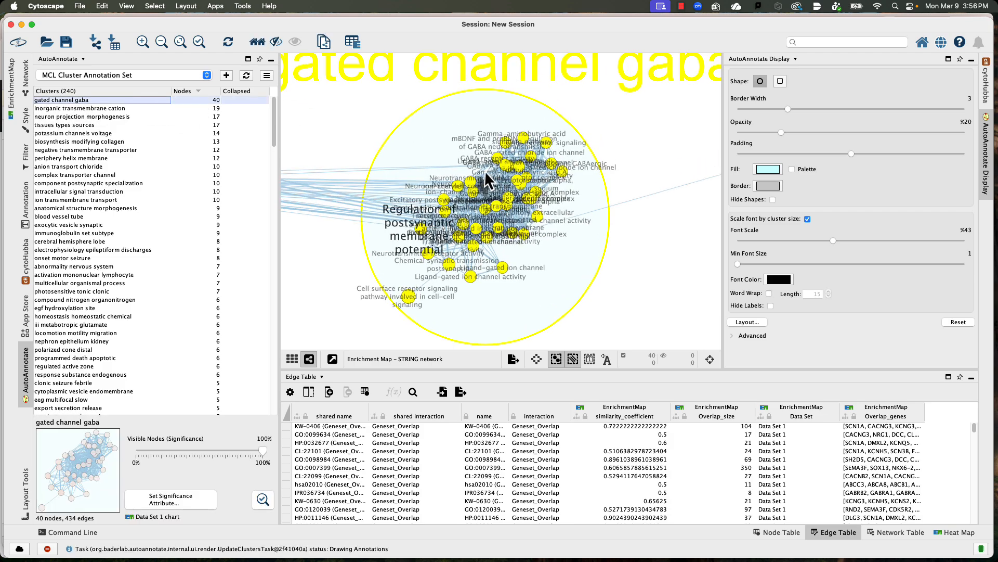
{"action": "scroll", "coordinate": [489, 155], "scroll_direction": "up", "scroll_amount": 2}
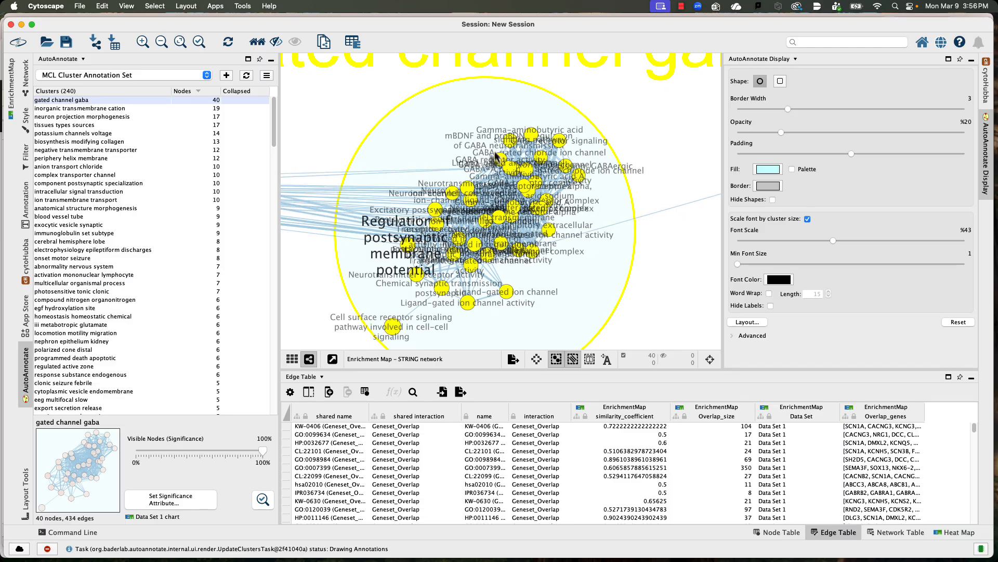
{"action": "left_click_drag", "start_coordinate": [399, 215], "coordinate": [398, 198]}
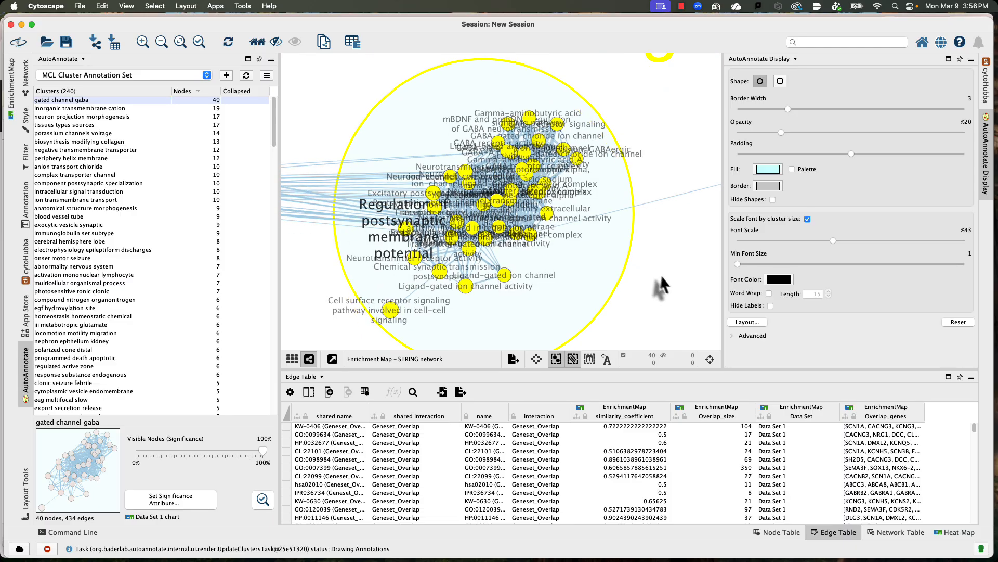
{"action": "scroll", "coordinate": [666, 270], "scroll_direction": "down", "scroll_amount": 2}
{"action": "scroll", "coordinate": [664, 264], "scroll_direction": "down", "scroll_amount": 2}
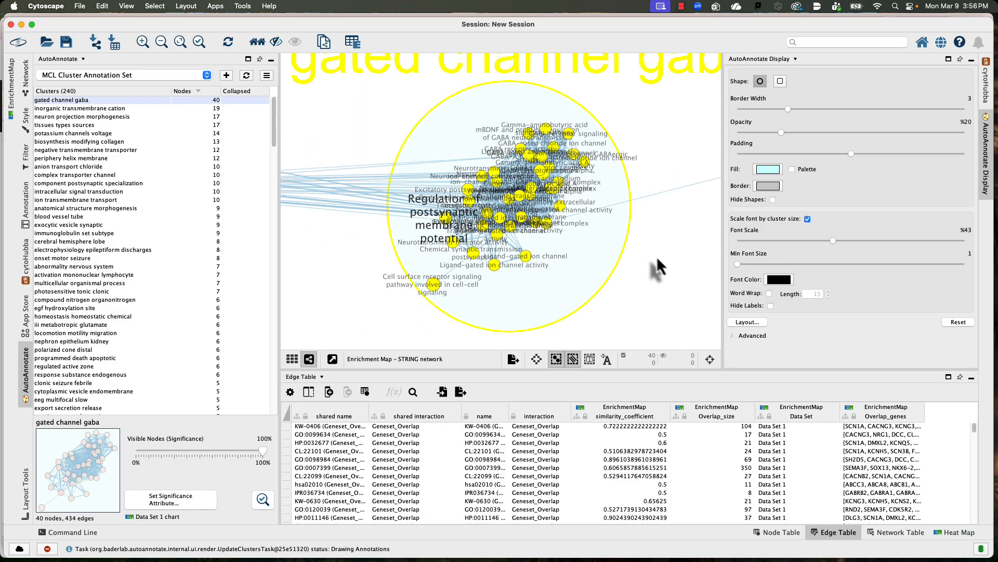
Step: Clear the cluster selection and examine the overlapping term labels inside the gated channel gaba cluster
{"action": "left_click", "coordinate": [613, 338]}
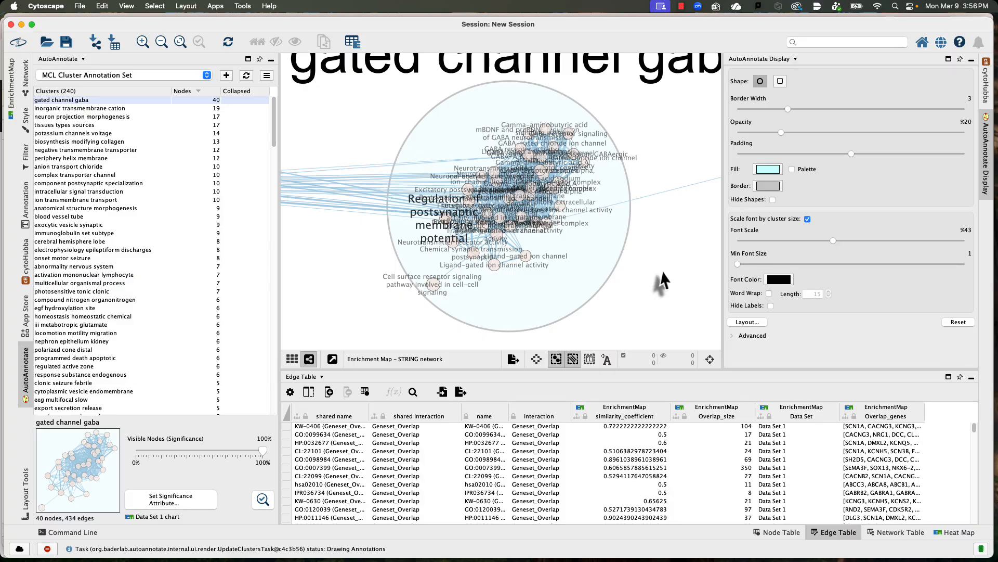
{"action": "scroll", "coordinate": [660, 246], "scroll_direction": "up", "scroll_amount": 2}
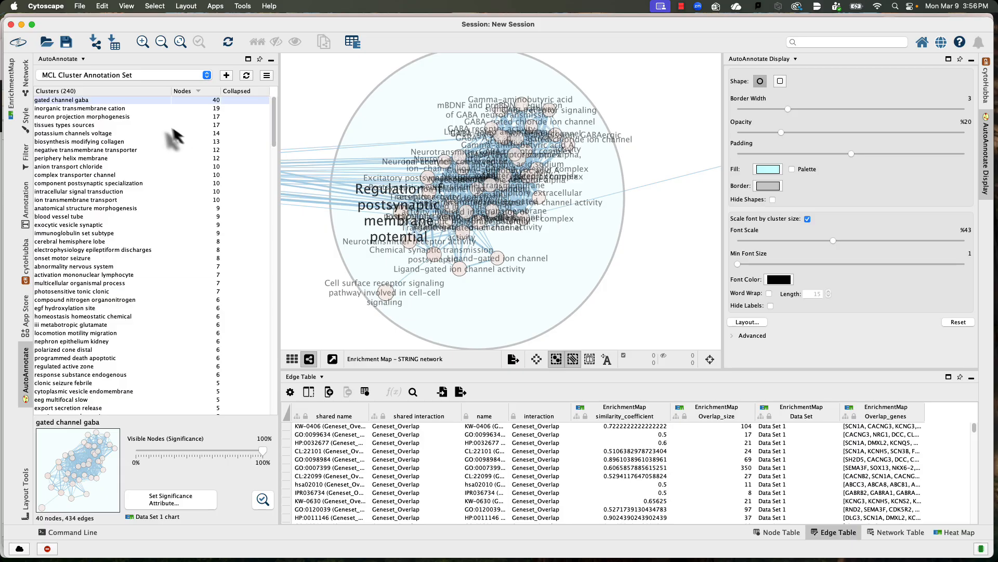
{"action": "scroll", "coordinate": [374, 125], "scroll_direction": "down", "scroll_amount": 6}
{"action": "left_click_drag", "start_coordinate": [530, 165], "coordinate": [569, 245]}
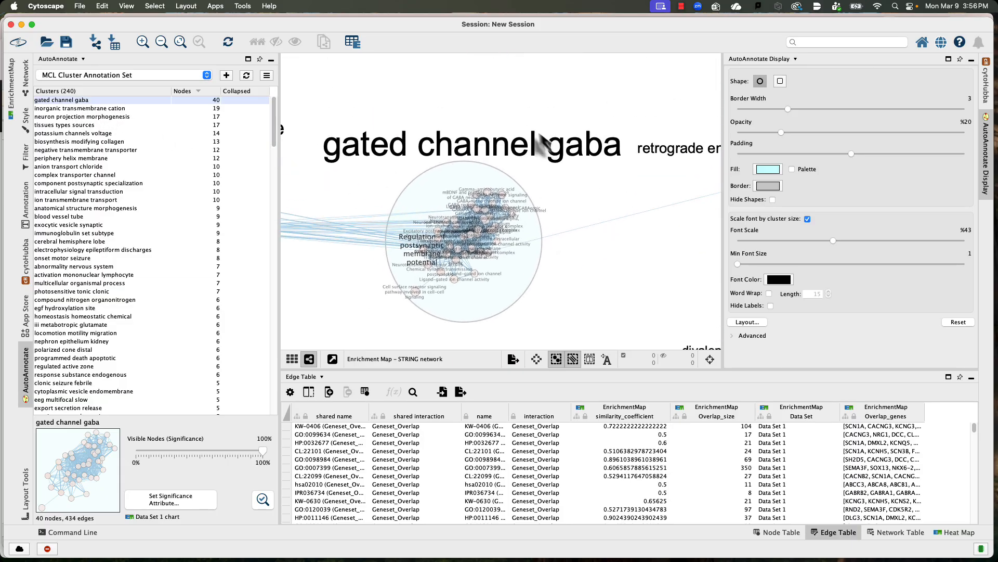
{"action": "scroll", "coordinate": [459, 208], "scroll_direction": "up", "scroll_amount": 3}
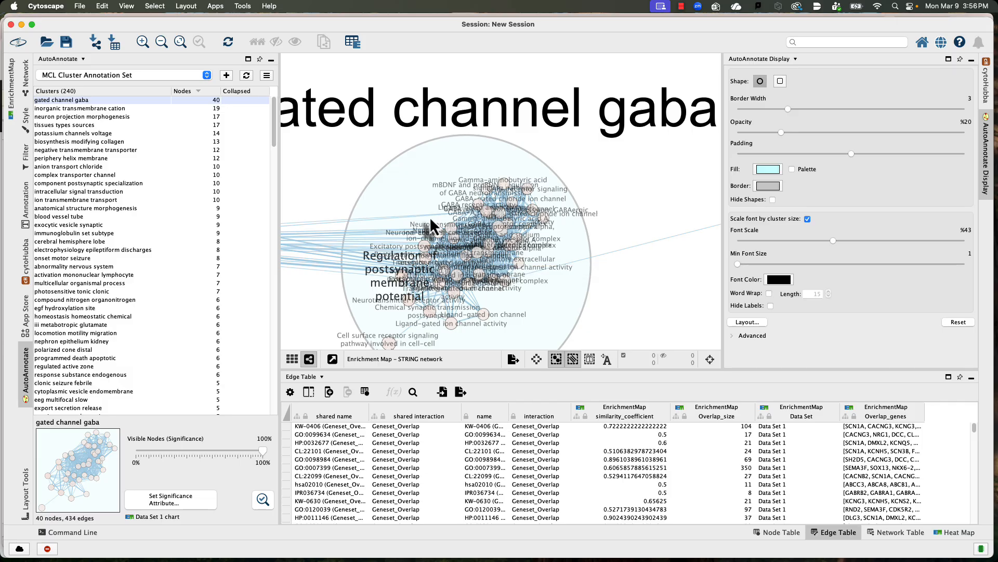
{"action": "scroll", "coordinate": [502, 139], "scroll_direction": "down", "scroll_amount": 3}
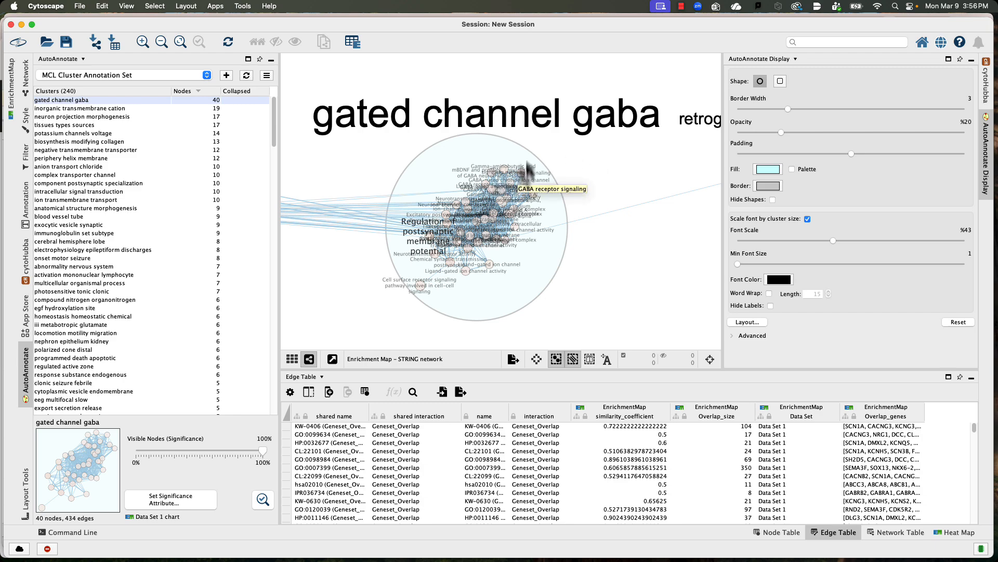
{"action": "scroll", "coordinate": [457, 185], "scroll_direction": "up", "scroll_amount": 5}
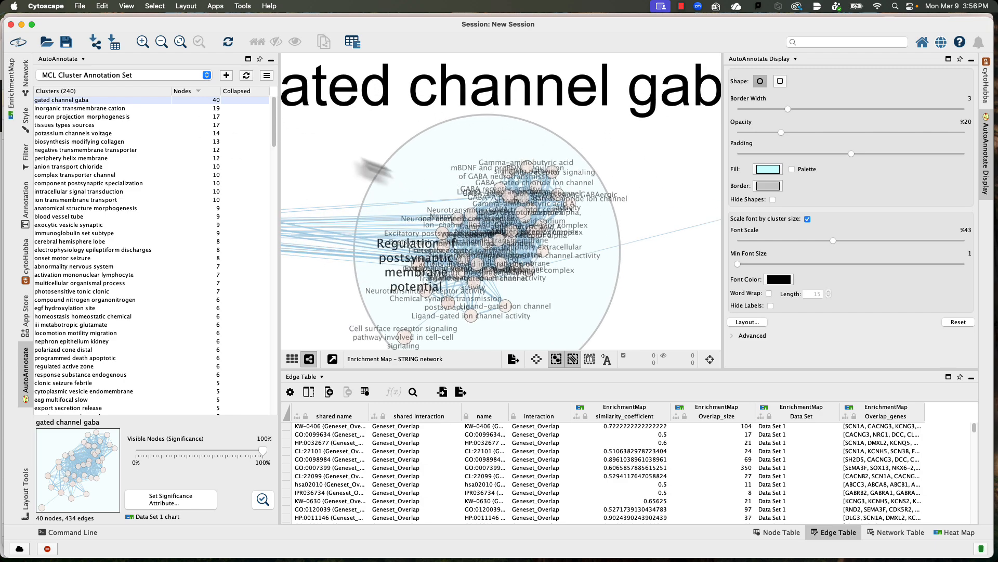
{"action": "scroll", "coordinate": [524, 202], "scroll_direction": "up", "scroll_amount": 3}
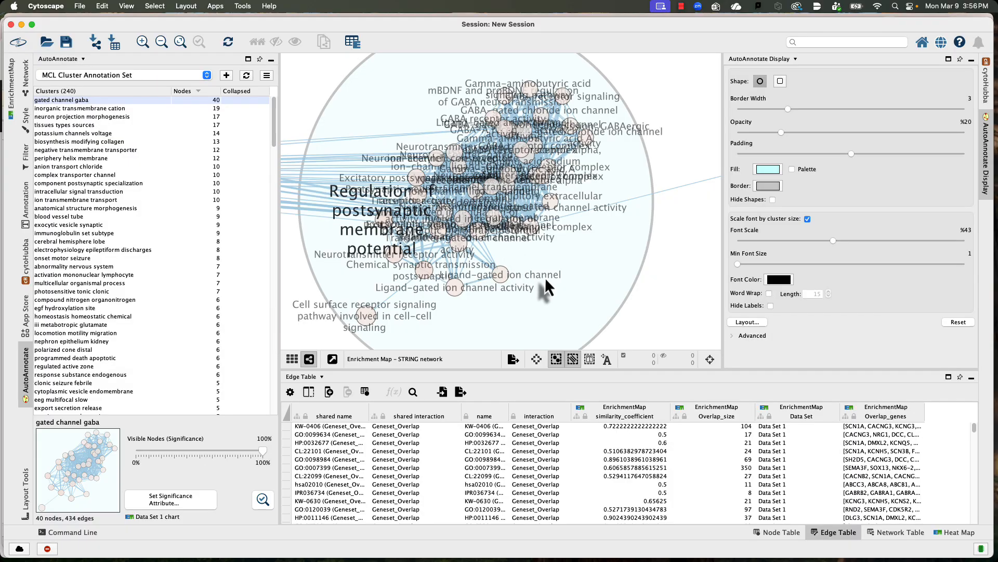
{"action": "scroll", "coordinate": [545, 278], "scroll_direction": "down", "scroll_amount": 3}
{"action": "mouse_move", "coordinate": [654, 273]}
{"action": "left_mouse_down"}
{"action": "mouse_move", "coordinate": [528, 267]}
{"action": "mouse_move", "coordinate": [665, 276]}
{"action": "left_mouse_up"}
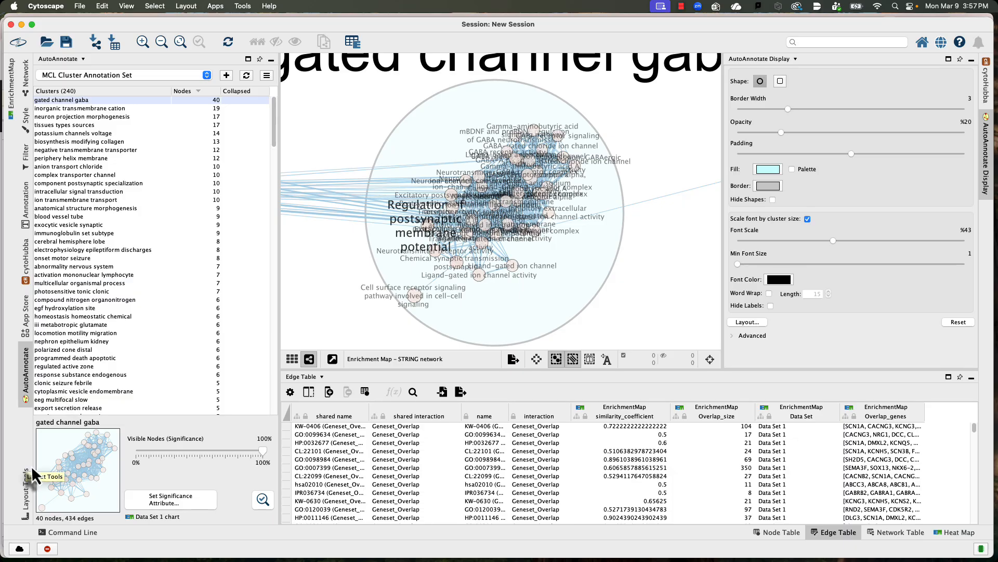
Step: Scale the layout of only the gated channel gaba cluster's nodes to 2 in width and height, and check their spacing
{"action": "left_click", "coordinate": [33, 489]}
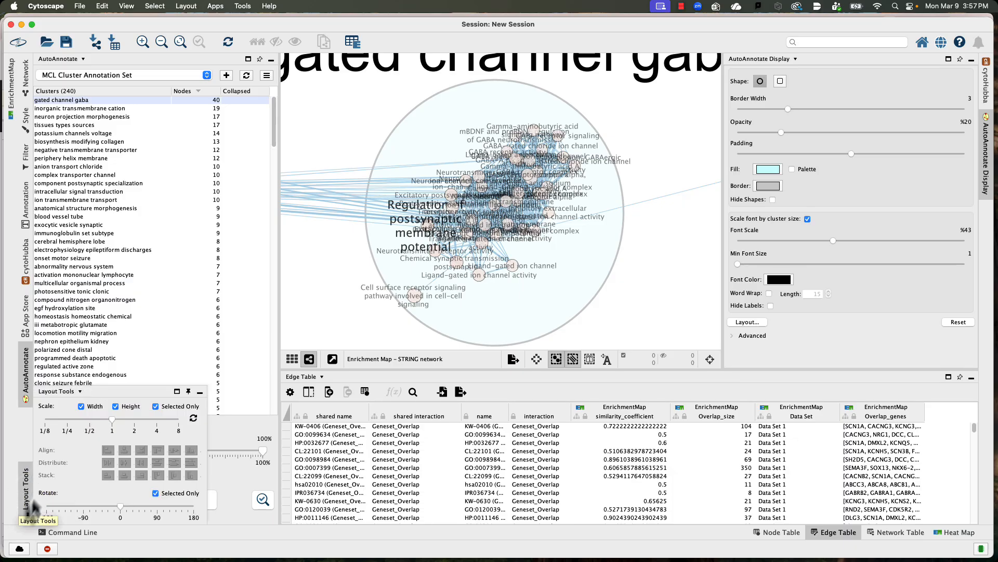
{"action": "left_click", "coordinate": [91, 102]}
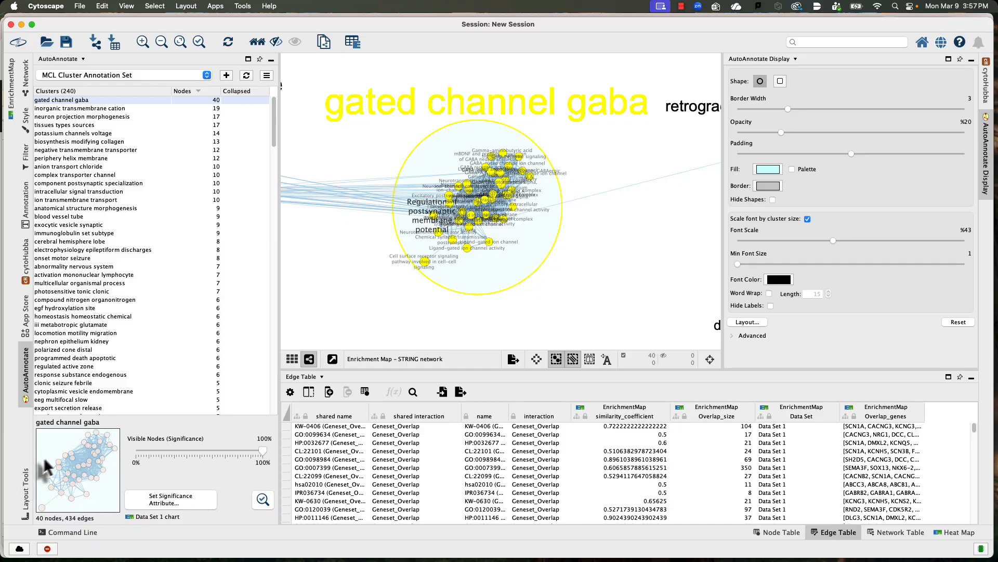
{"action": "left_click", "coordinate": [25, 493]}
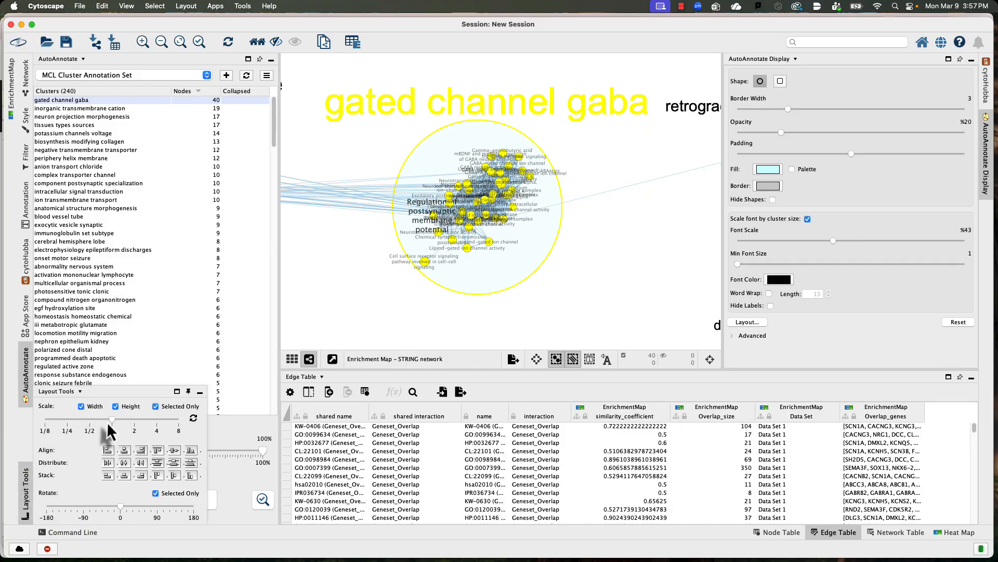
{"action": "left_click_drag", "start_coordinate": [111, 420], "coordinate": [136, 422]}
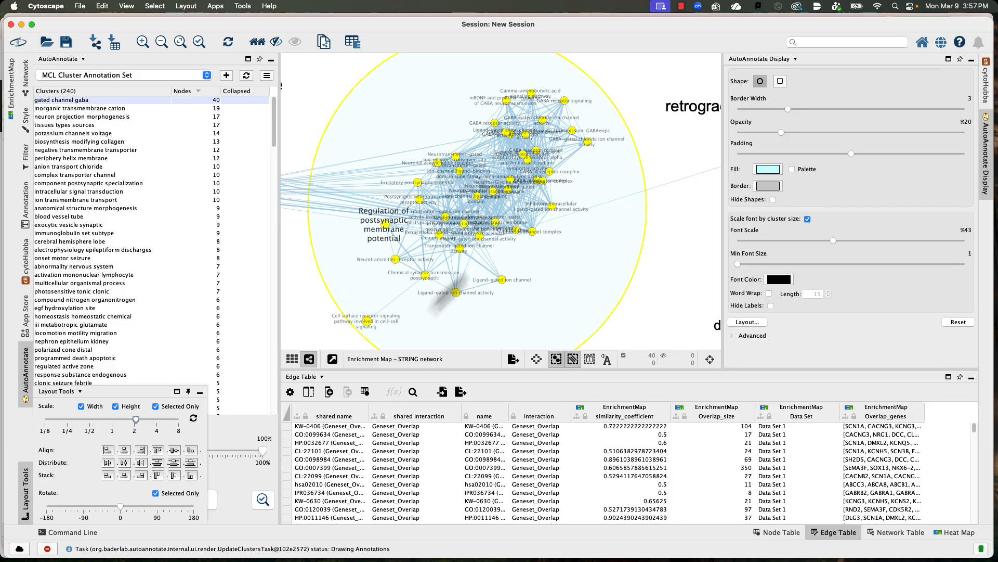
{"action": "scroll", "coordinate": [526, 210], "scroll_direction": "up", "scroll_amount": 5}
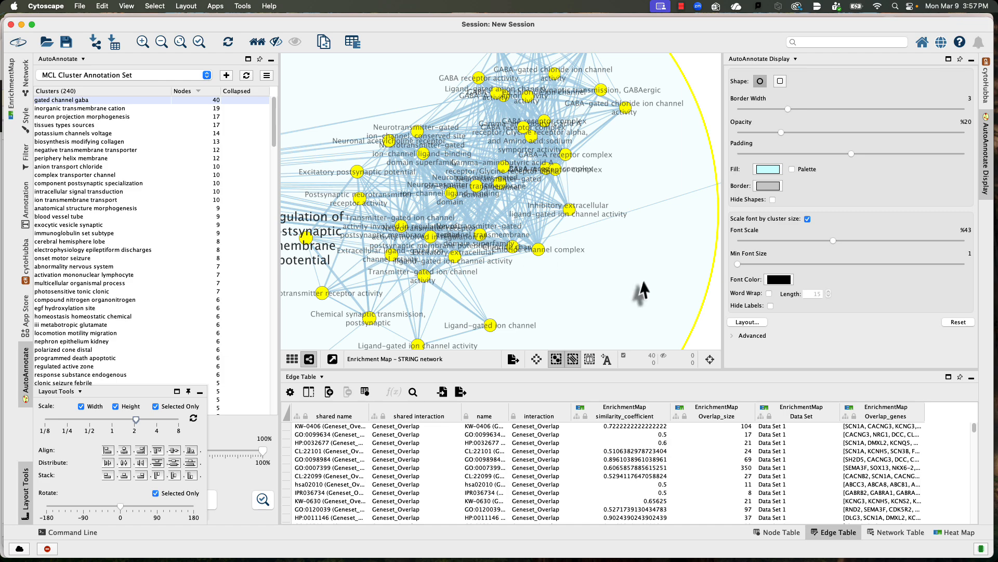
{"action": "scroll", "coordinate": [374, 99], "scroll_direction": "down", "scroll_amount": 1}
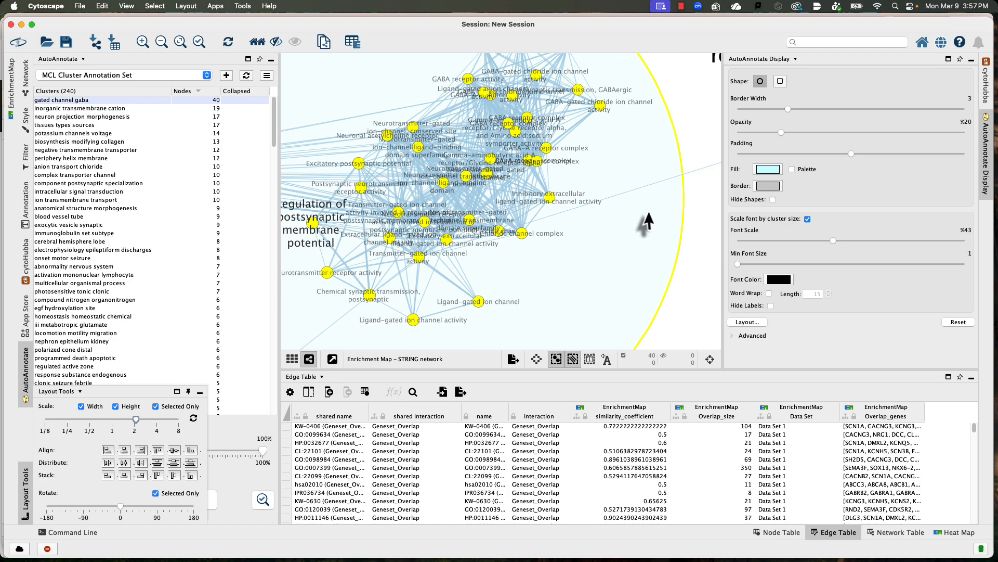
{"action": "left_click_drag", "start_coordinate": [694, 274], "coordinate": [746, 251]}
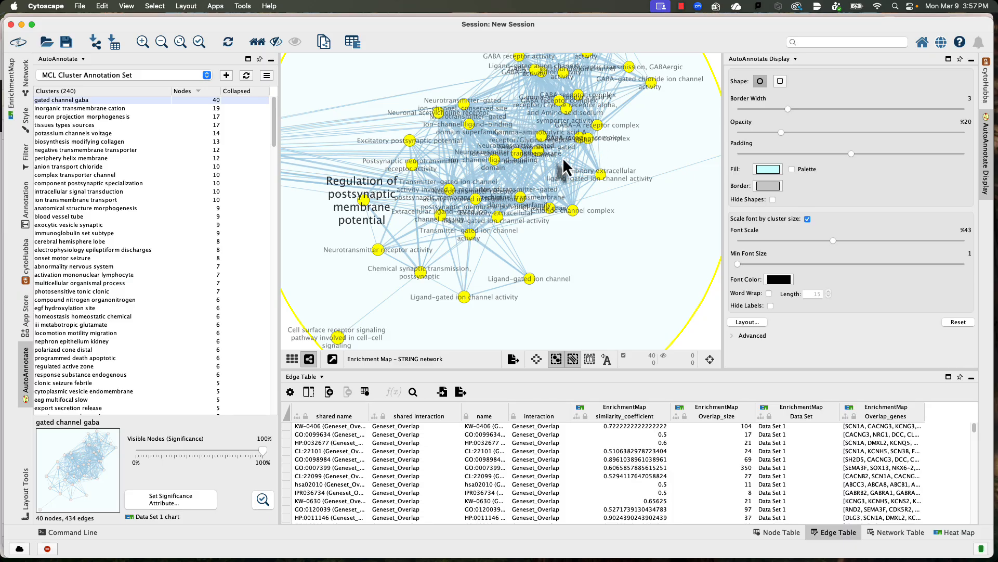
Step: Rename the gated channel gaba cluster to "gated channel gaba neurotransmission" and check its new label on the map
{"action": "right_click", "coordinate": [58, 101]}
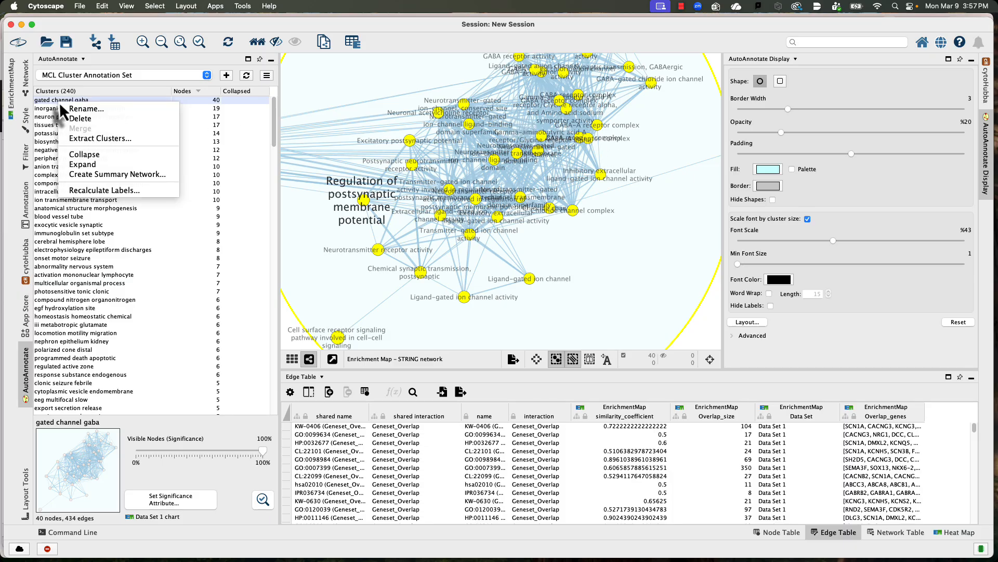
{"action": "left_click", "coordinate": [102, 110]}
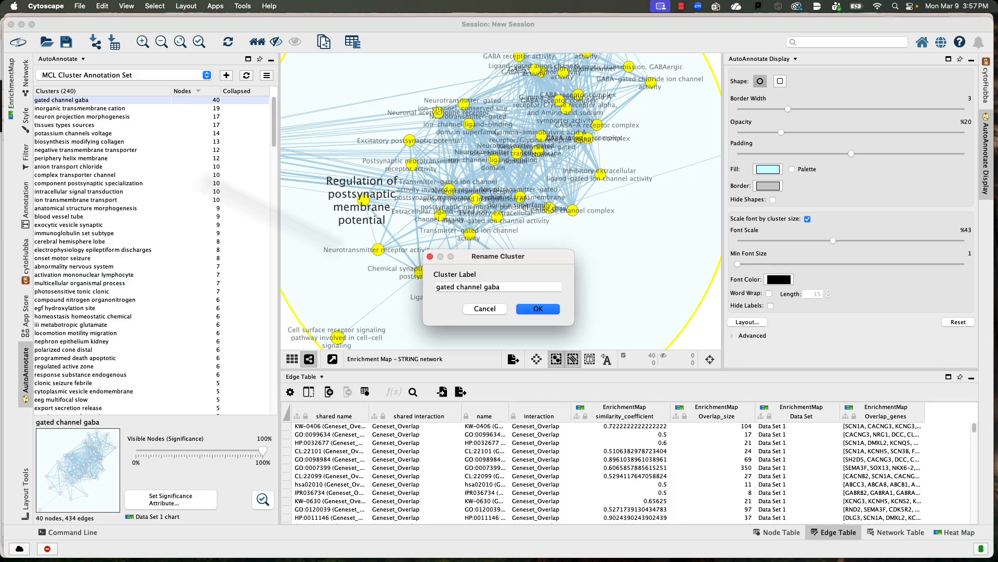
{"action": "left_click", "coordinate": [505, 287]}
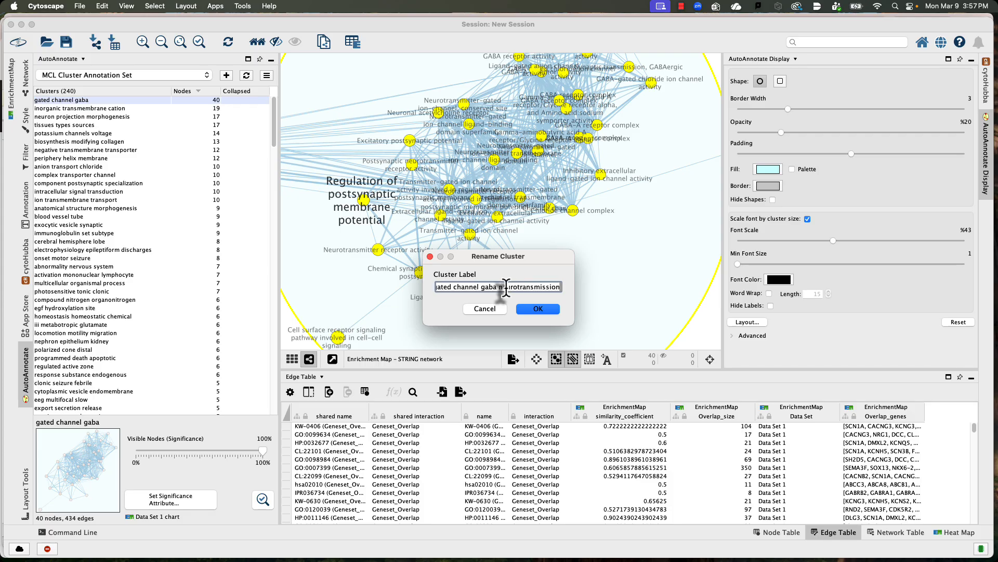
{"action": "left_click", "coordinate": [539, 309]}
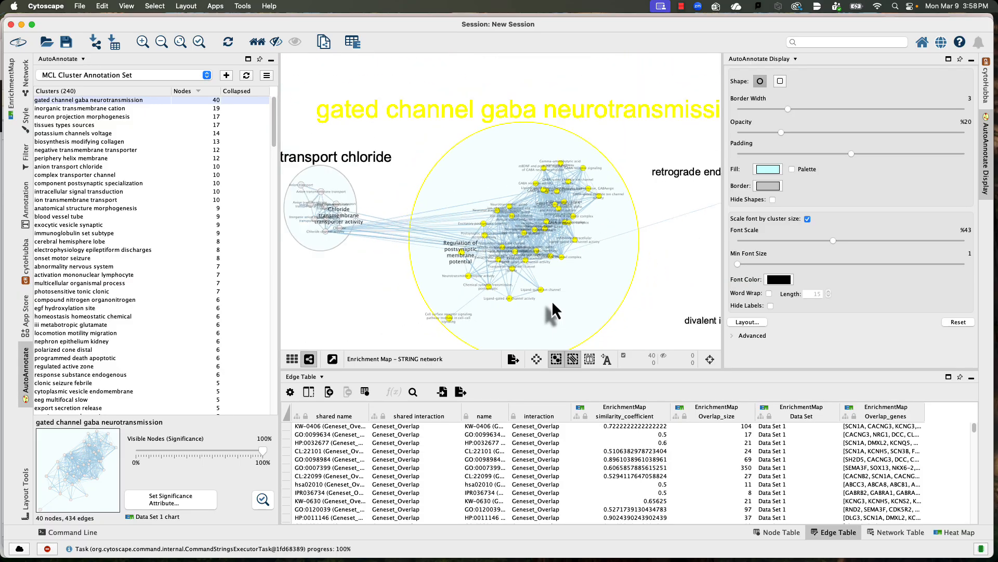
{"action": "left_click", "coordinate": [428, 165]}
{"action": "scroll", "coordinate": [424, 182], "scroll_direction": "down", "scroll_amount": 5}
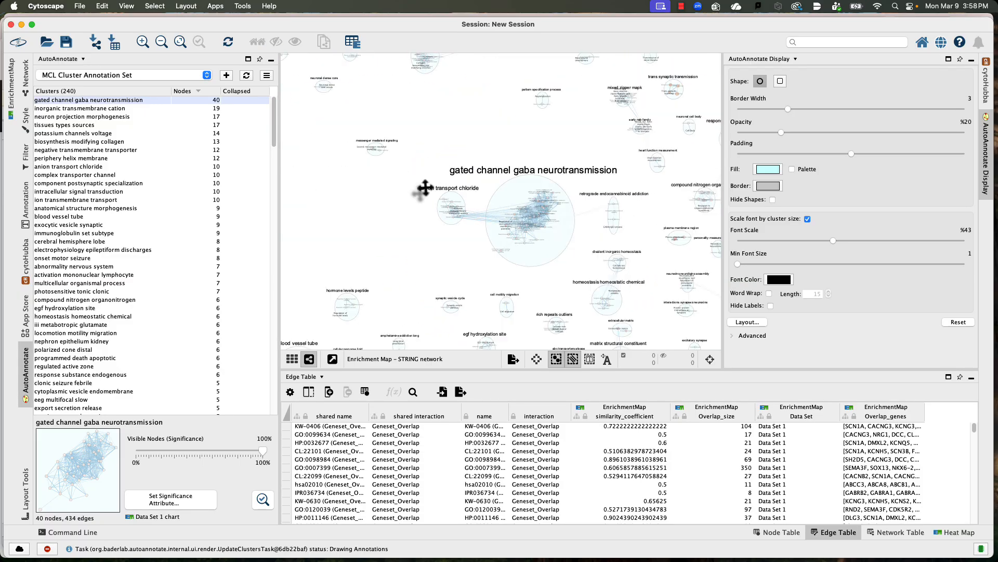
{"action": "scroll", "coordinate": [581, 229], "scroll_direction": "up", "scroll_amount": 3}
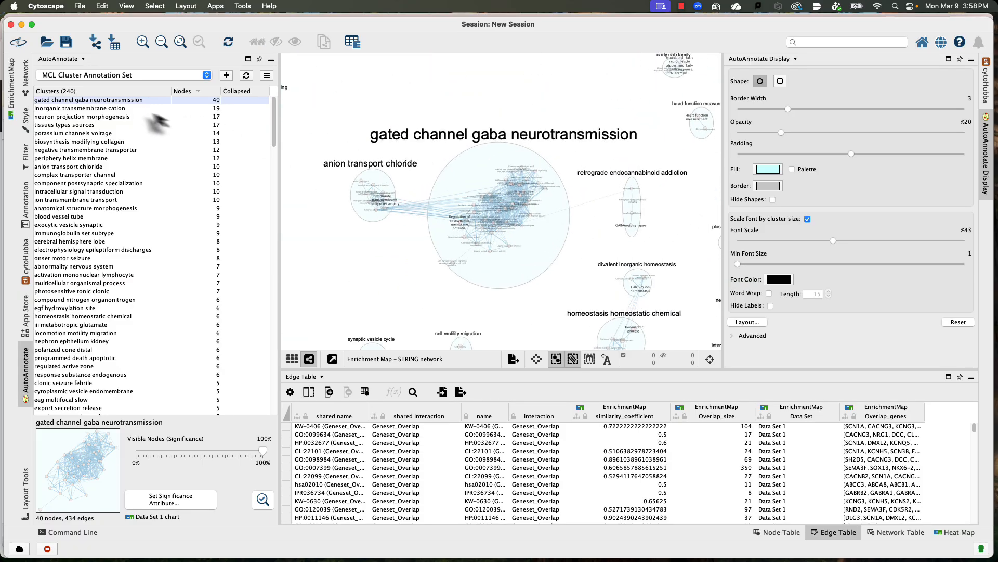
Step: Create a new network from the gated channel gaba neurotransmission cluster's selected nodes and their connecting edges
{"action": "left_click", "coordinate": [141, 101]}
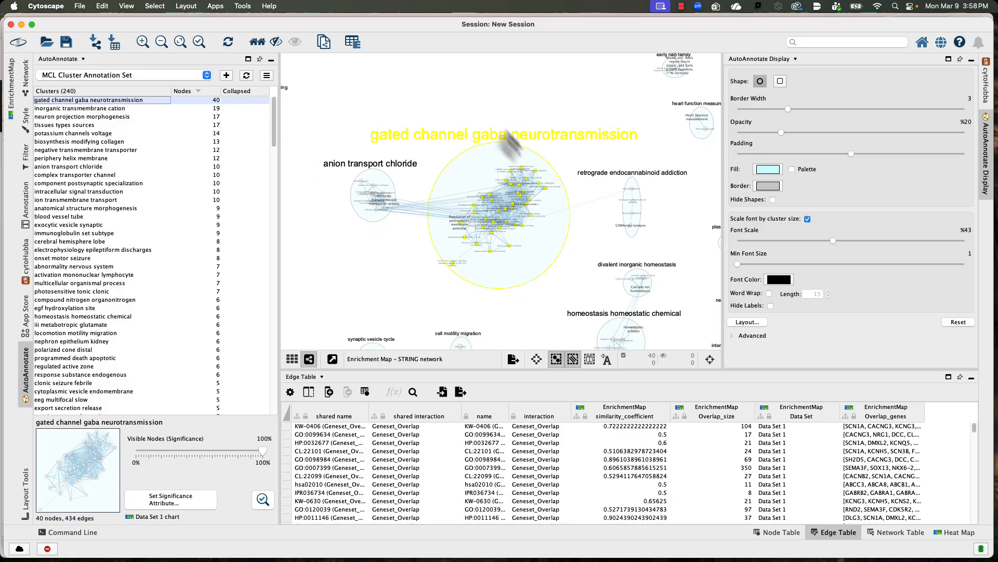
{"action": "left_click", "coordinate": [324, 43]}
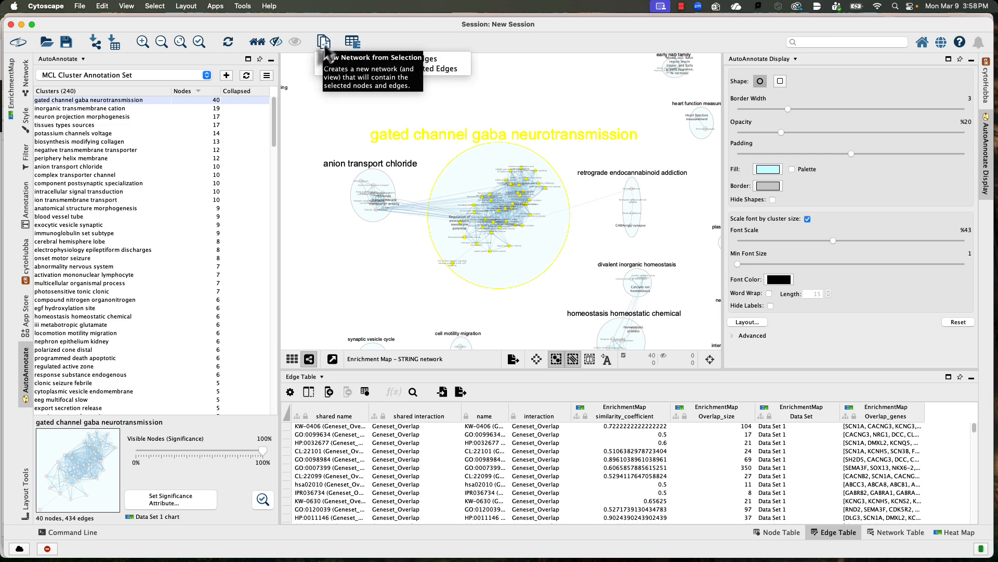
{"action": "left_click", "coordinate": [376, 60]}
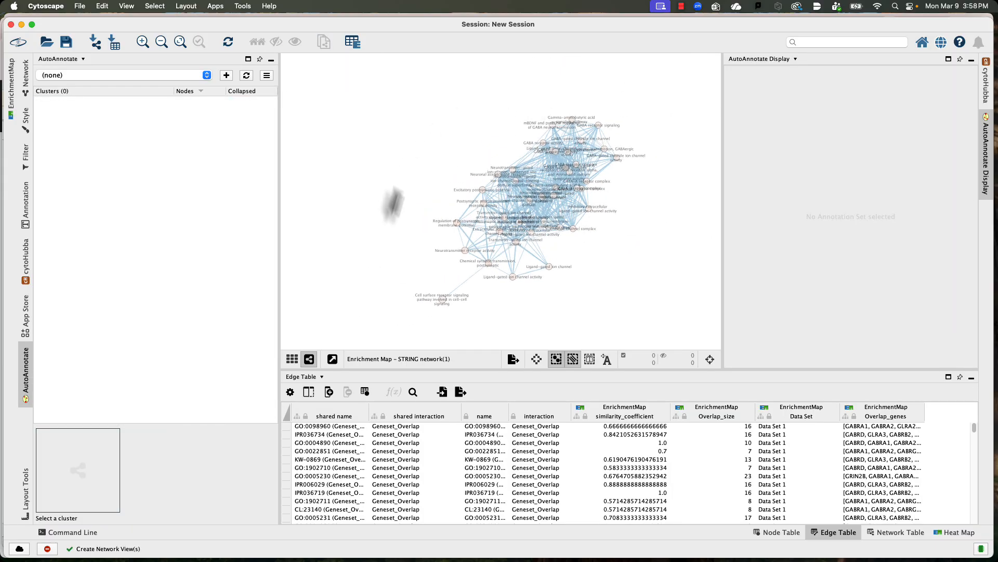
{"action": "scroll", "coordinate": [461, 284], "scroll_direction": "up", "scroll_amount": 2}
{"action": "scroll", "coordinate": [588, 198], "scroll_direction": "up", "scroll_amount": 2}
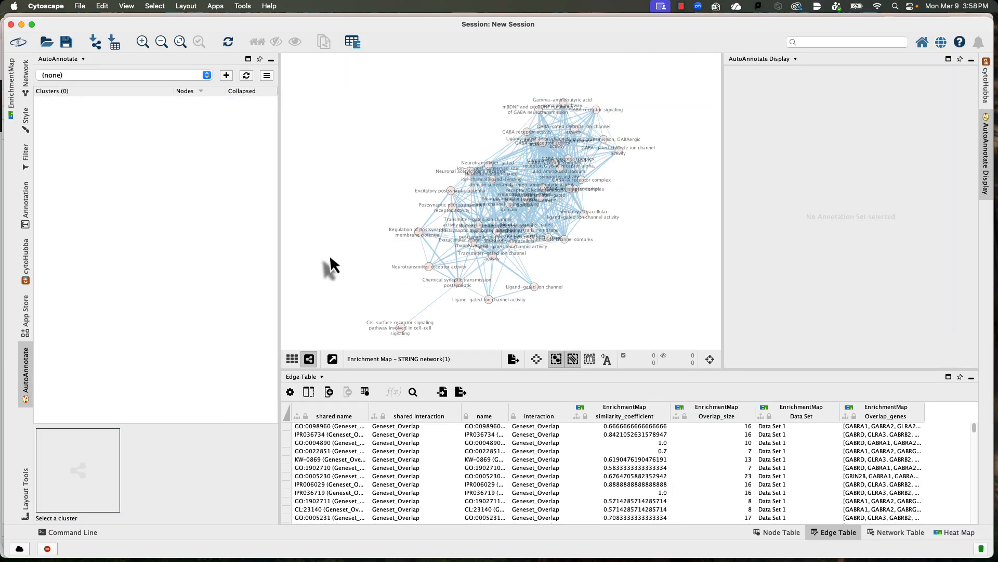